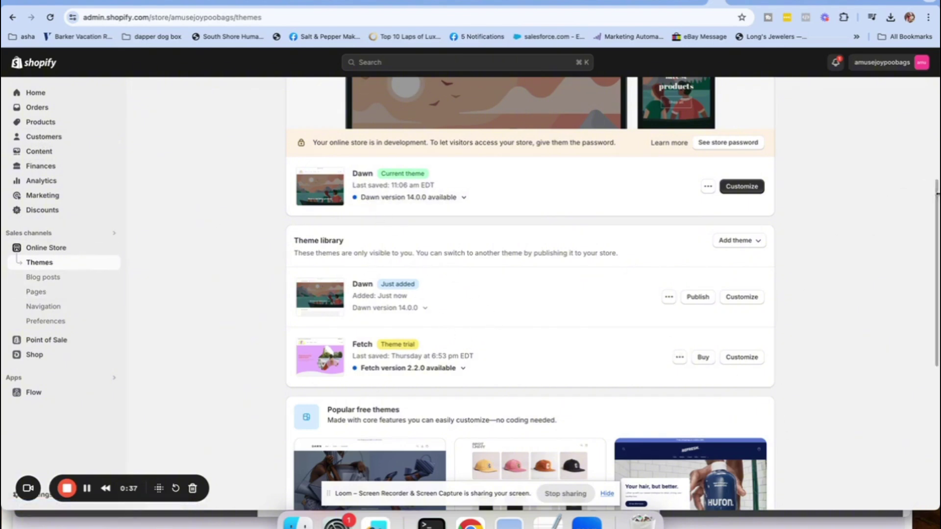
- Scroll down the Themes page past Popular free themes to reach the Theme Store link
drag(934, 195, 937, 373)
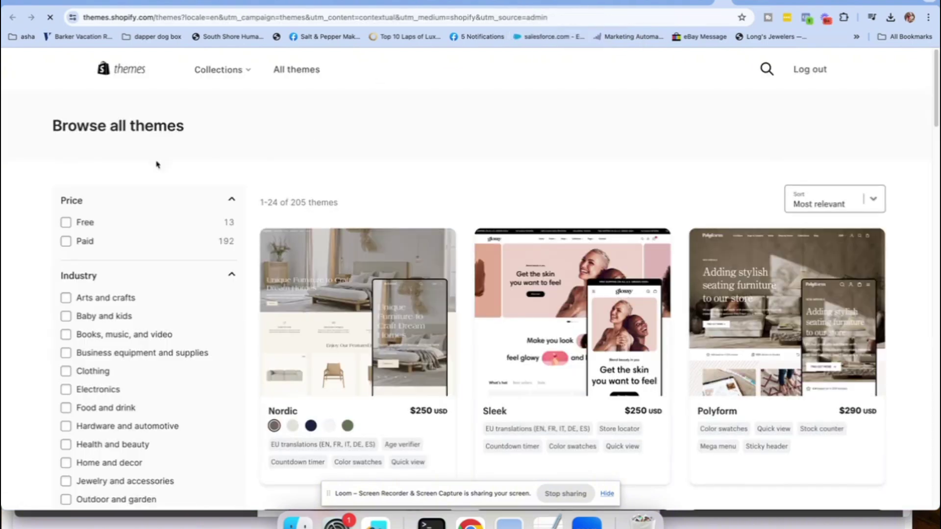
- Filter the Theme Store to Free themes, then open Dawn and try it in the store
click(65, 223)
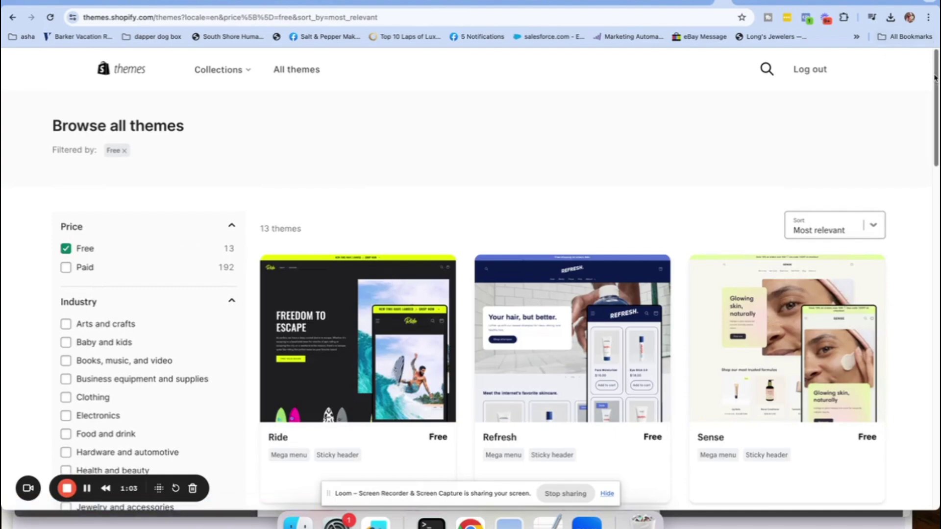
scroll(785, 175, down, 8)
drag(937, 186, 911, 180)
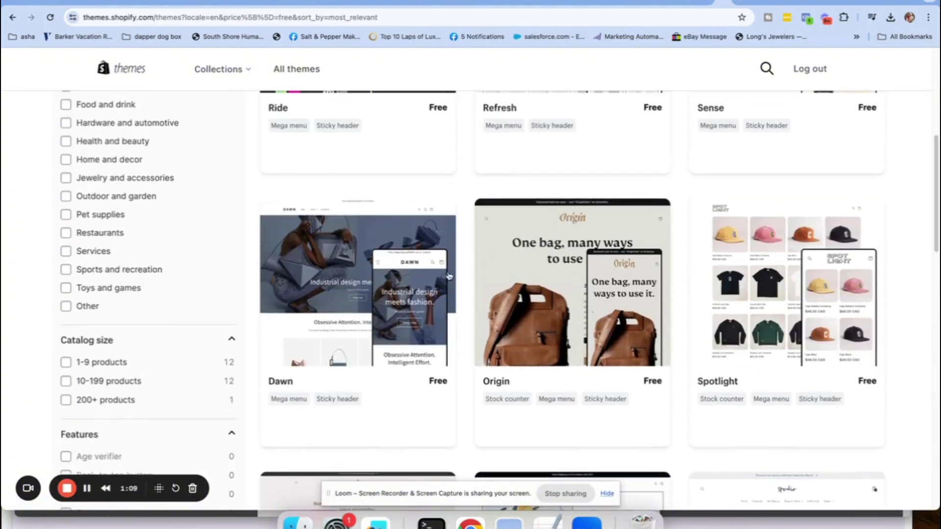
click(329, 279)
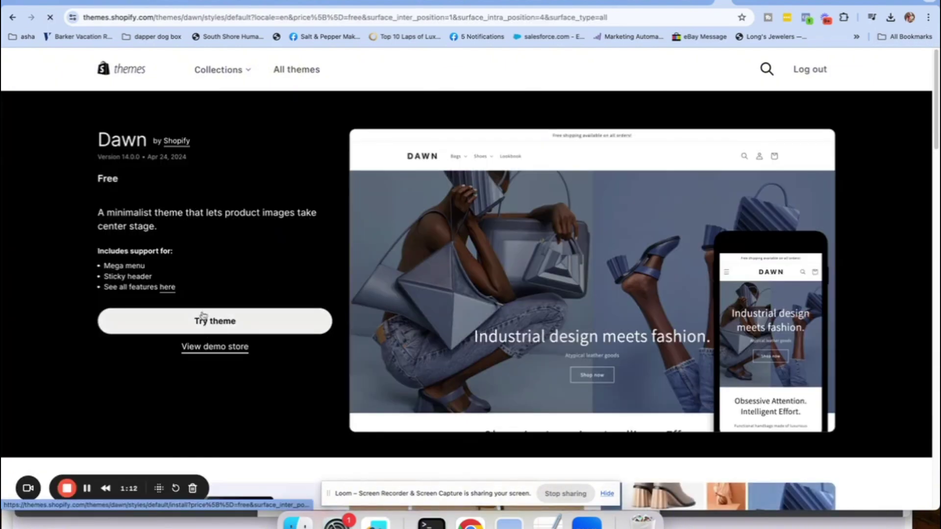
click(208, 319)
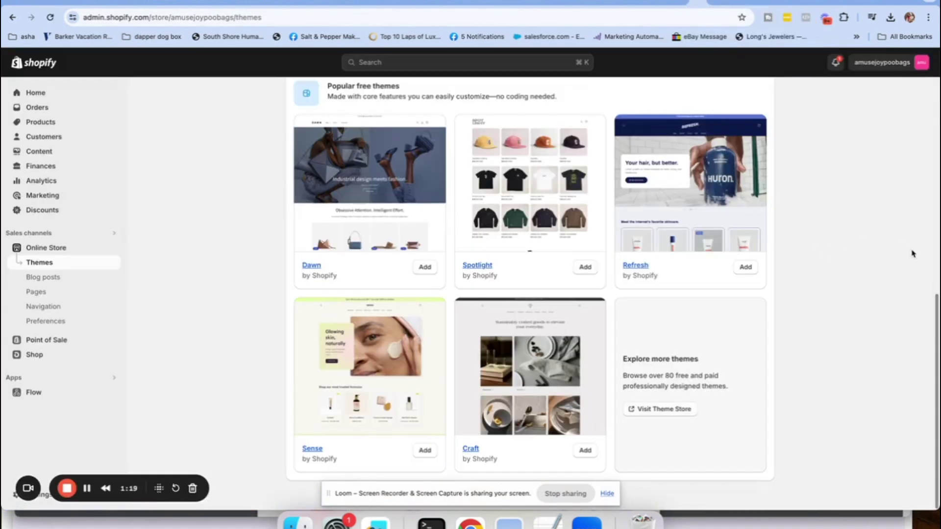
- Open the Theme library's Dawn copy in the theme editor with Customize
drag(936, 303, 936, 147)
scroll(751, 275, up, 3)
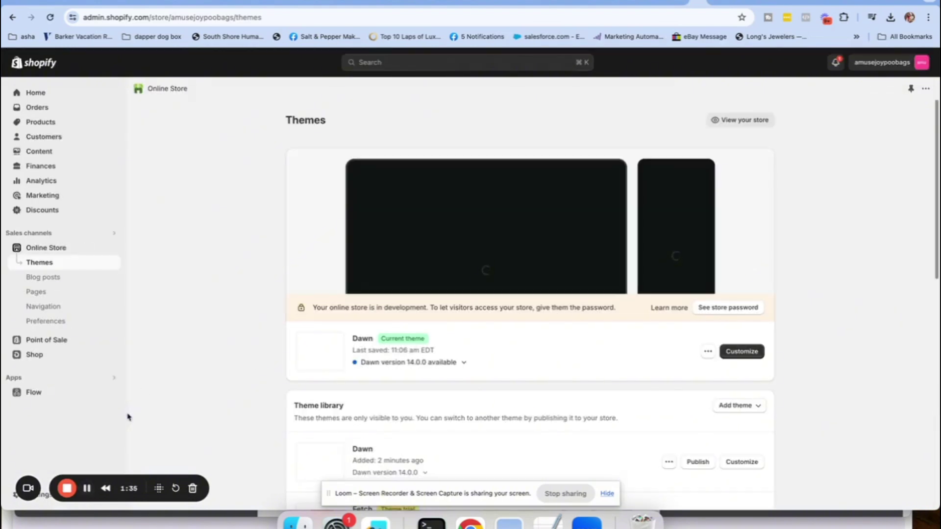
click(743, 463)
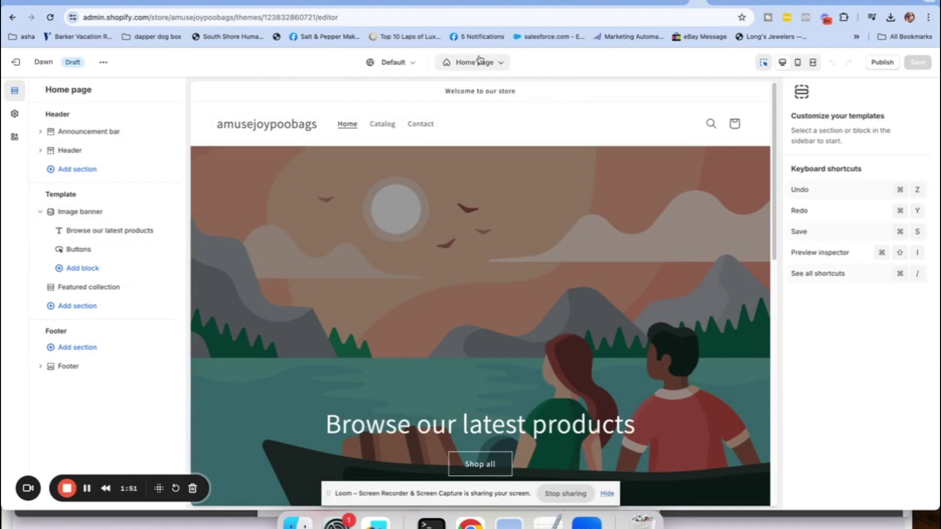
- Switch the editor's template from Home page to Password
click(472, 64)
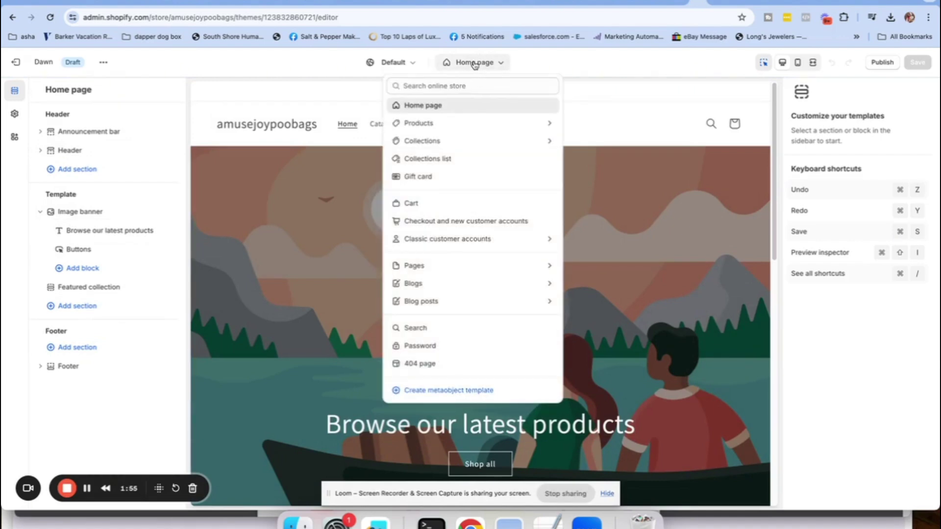
click(413, 346)
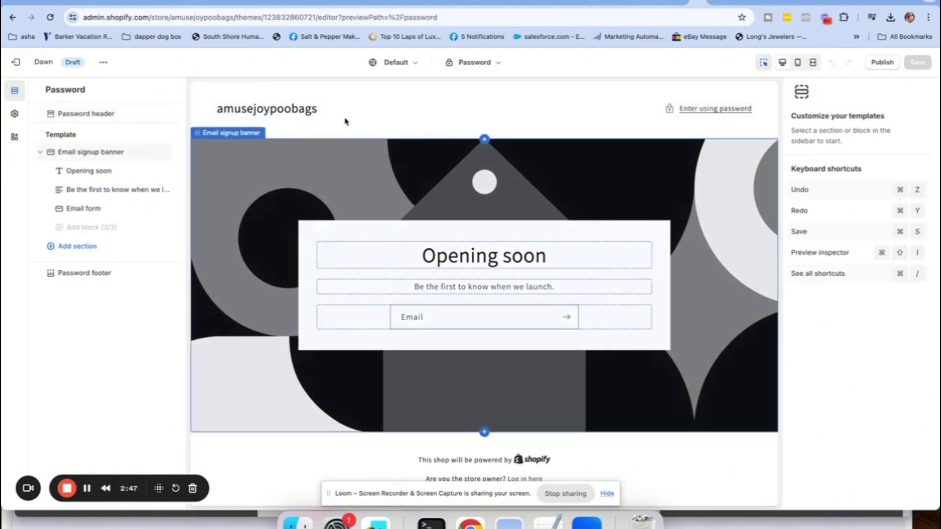
- Set the Amusejoy Poo Bags image as the password header logo, 120 px wide on desktop
click(314, 108)
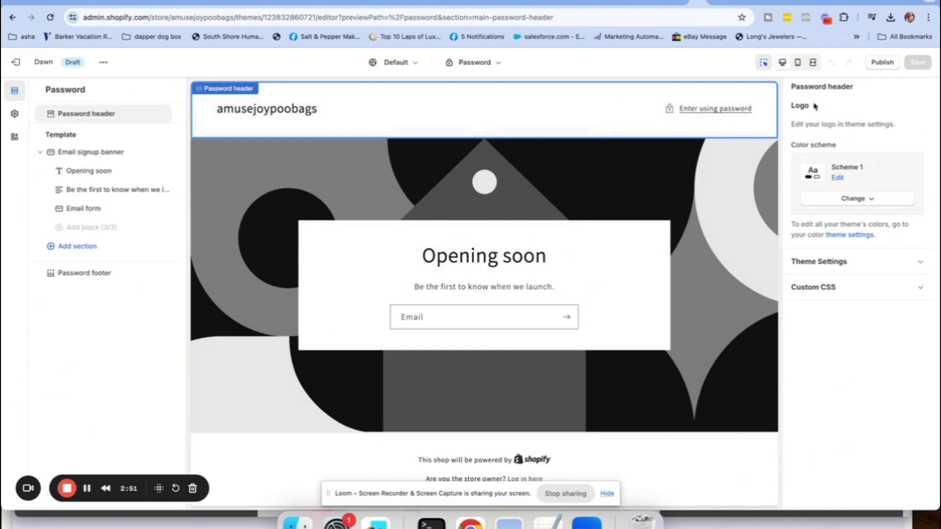
click(820, 264)
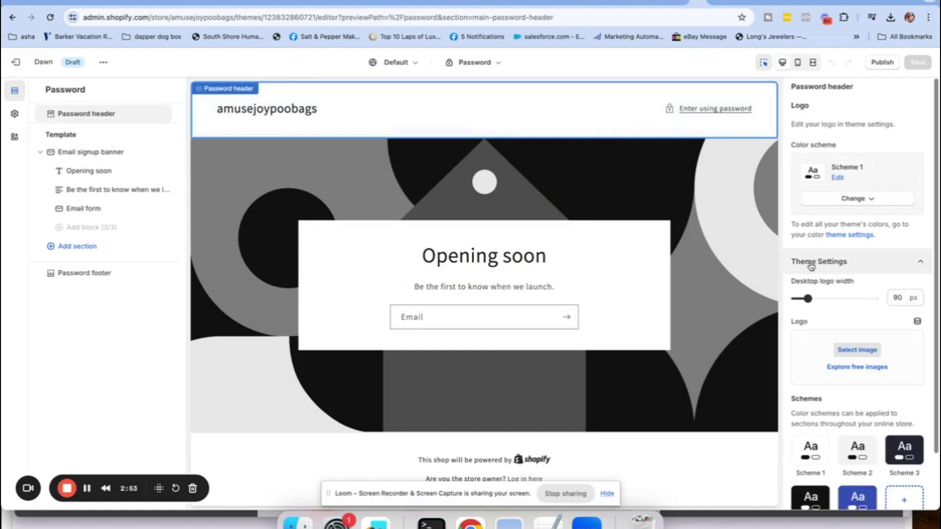
click(857, 351)
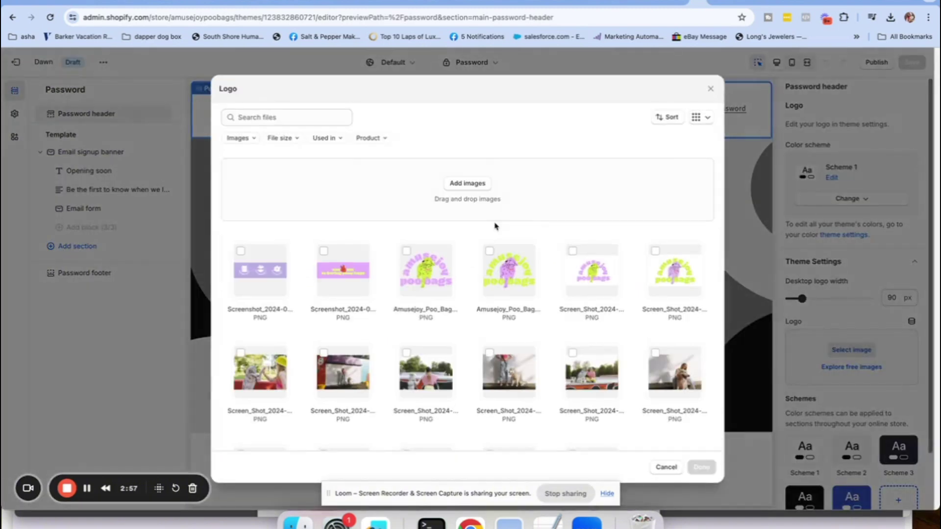
click(421, 268)
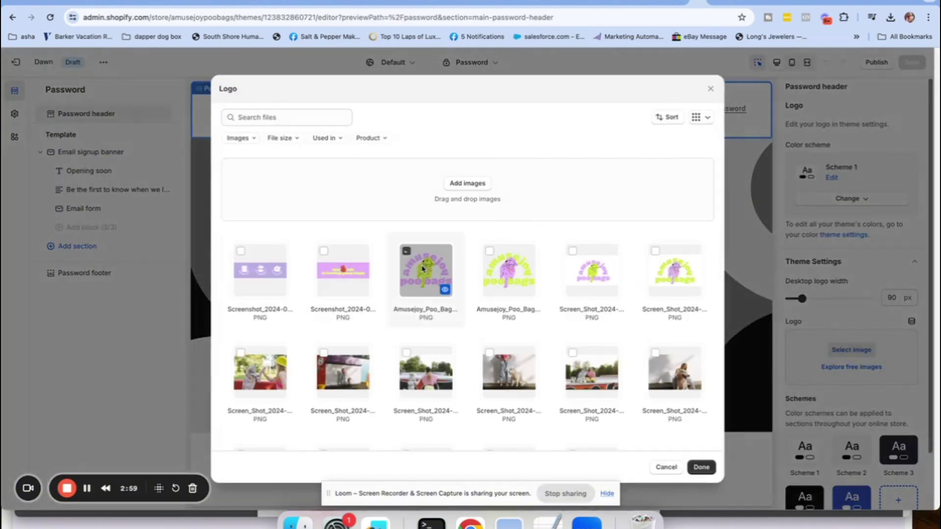
click(701, 467)
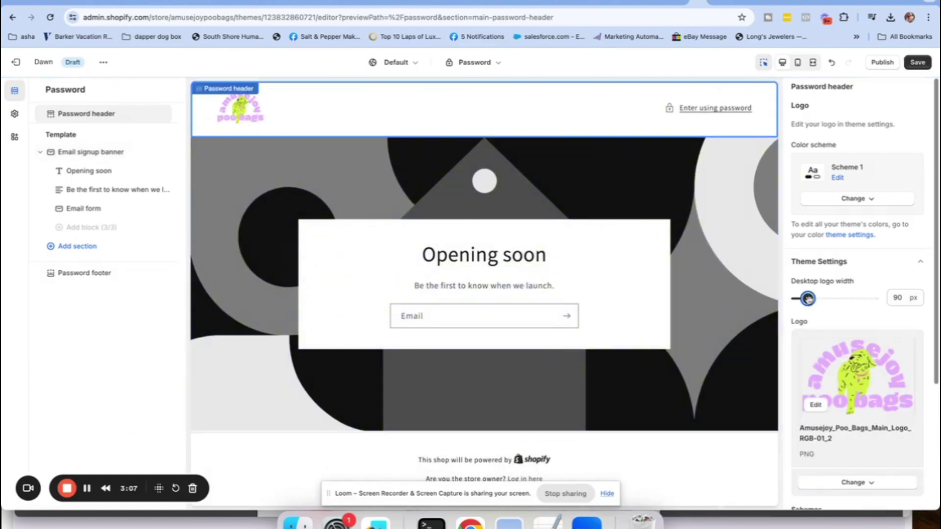
drag(808, 299, 876, 291)
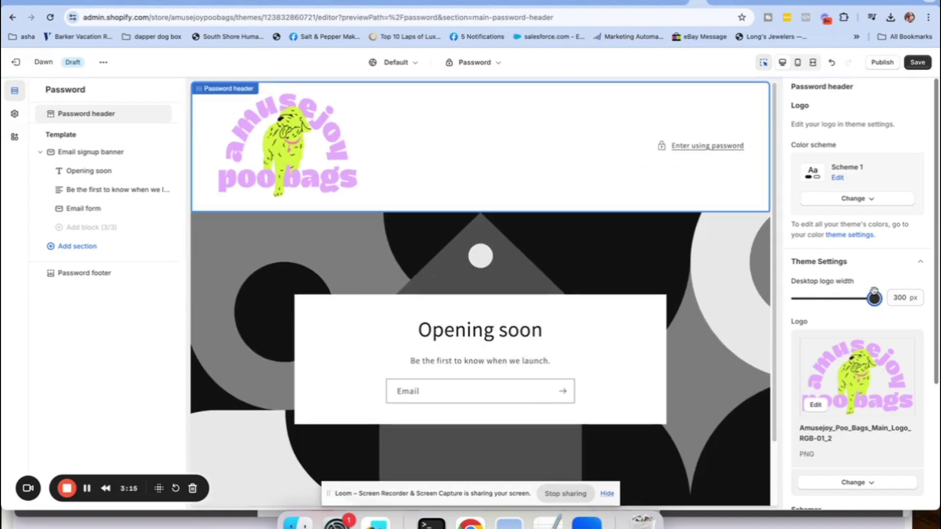
drag(873, 291, 818, 292)
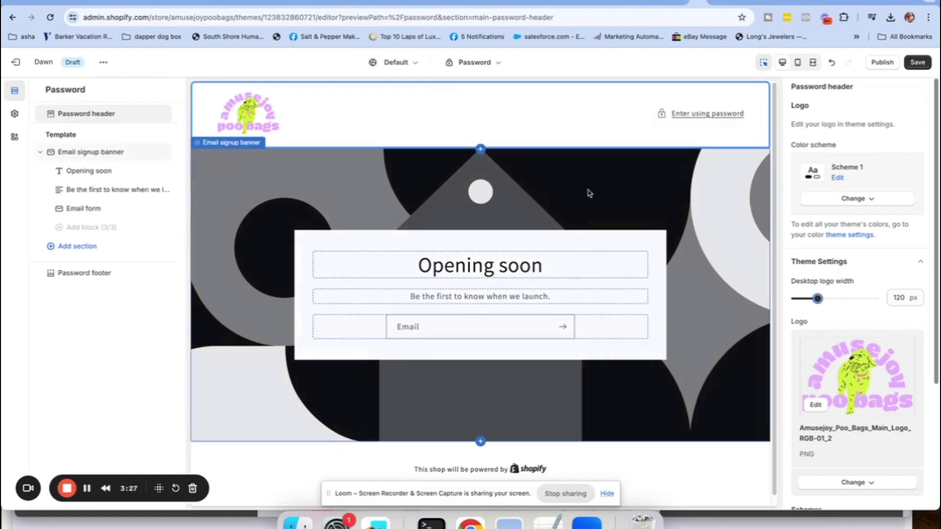
- Set the photo of the girl in pink with the white dog as the Email signup banner background
click(357, 194)
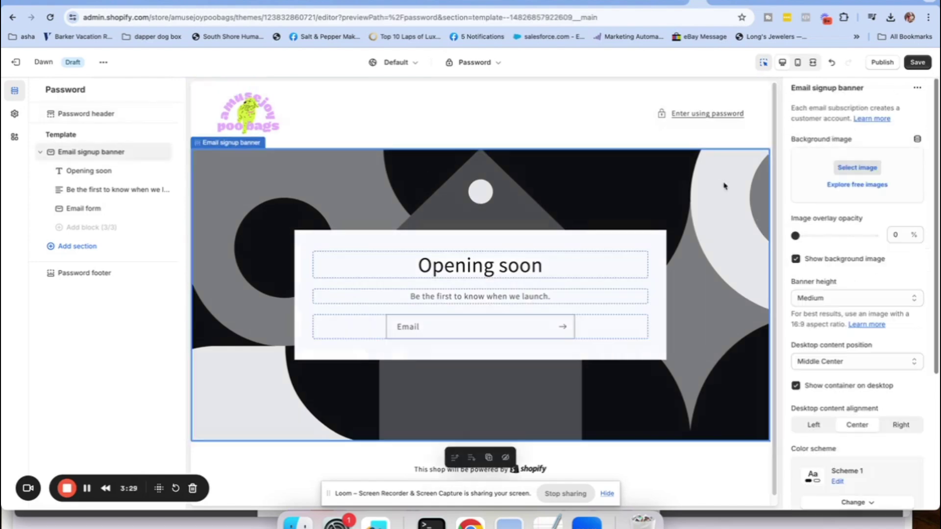
click(856, 168)
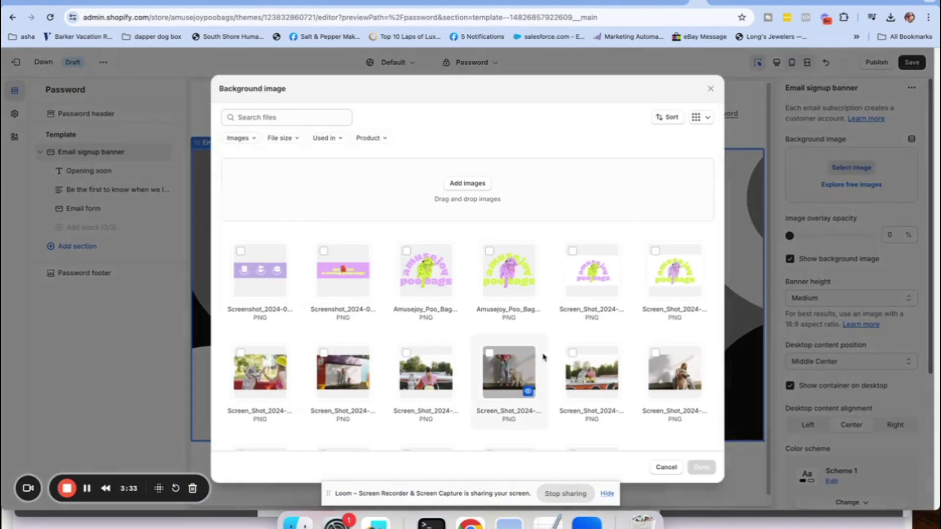
click(407, 353)
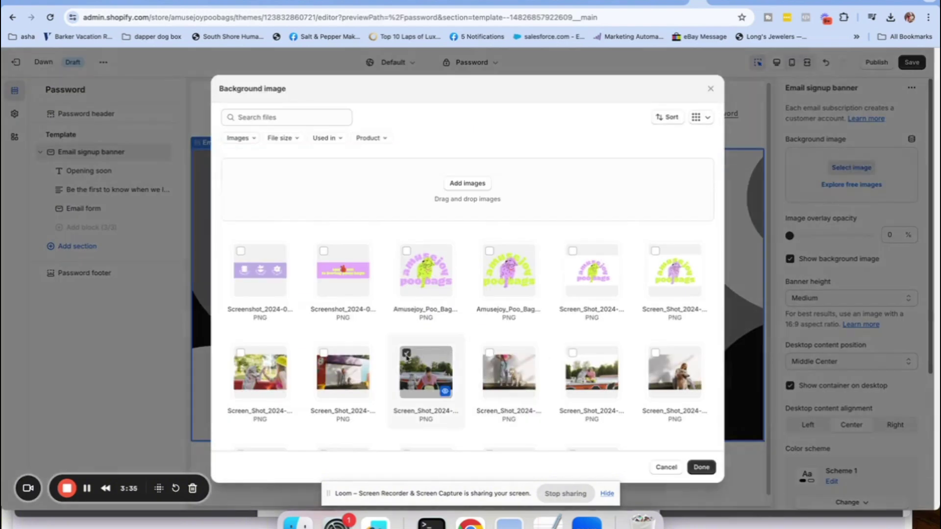
click(701, 467)
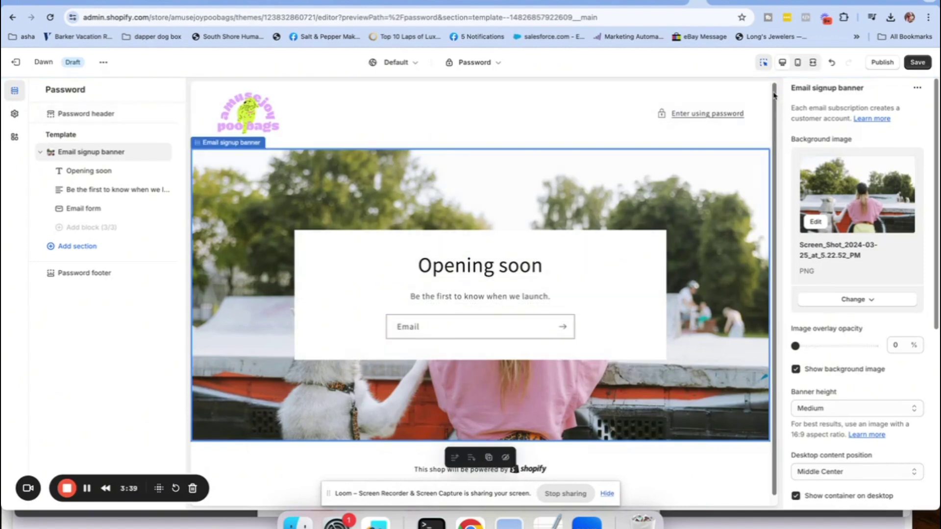
scroll(775, 163, down, 1)
scroll(774, 240, up, 1)
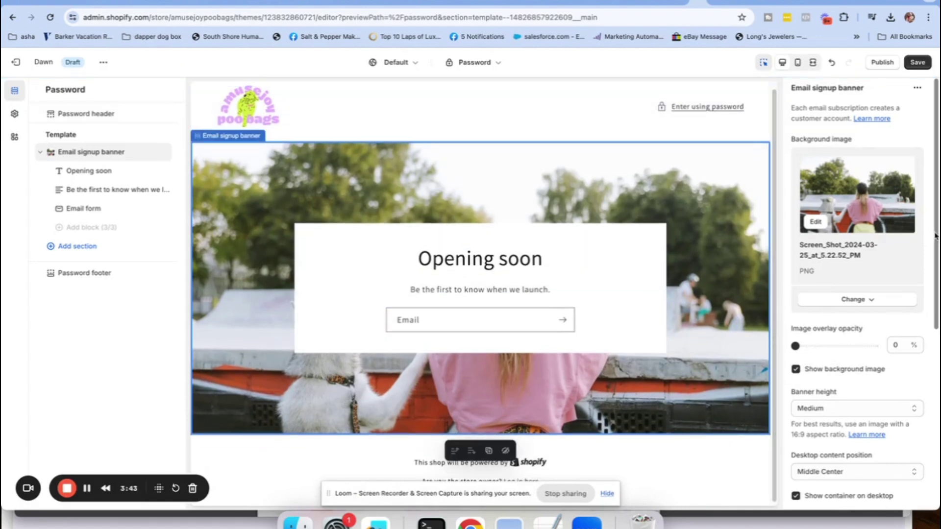
drag(935, 236, 929, 331)
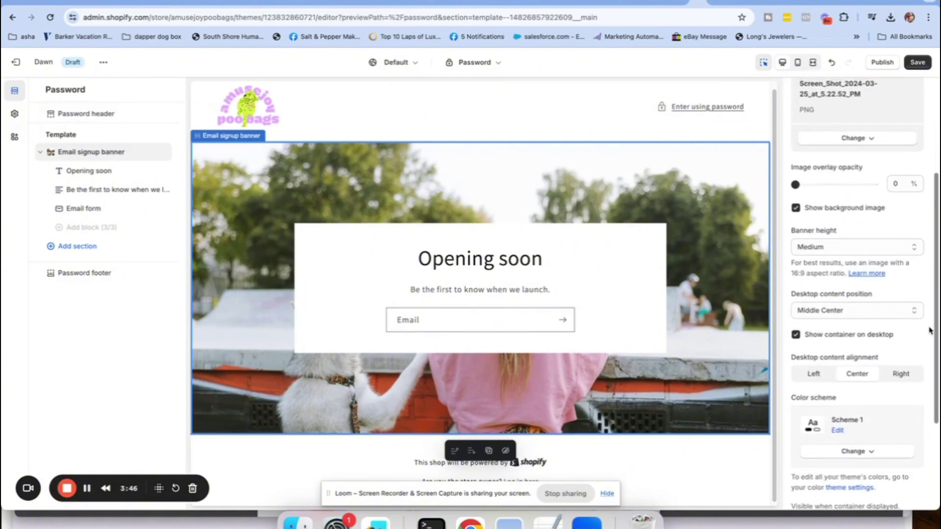
click(798, 64)
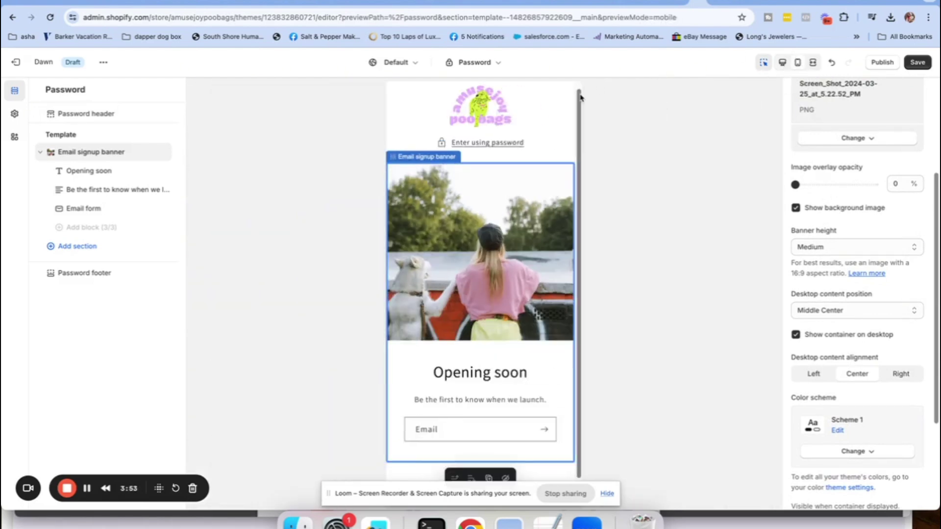
scroll(580, 98, down, 2)
scroll(580, 212, up, 2)
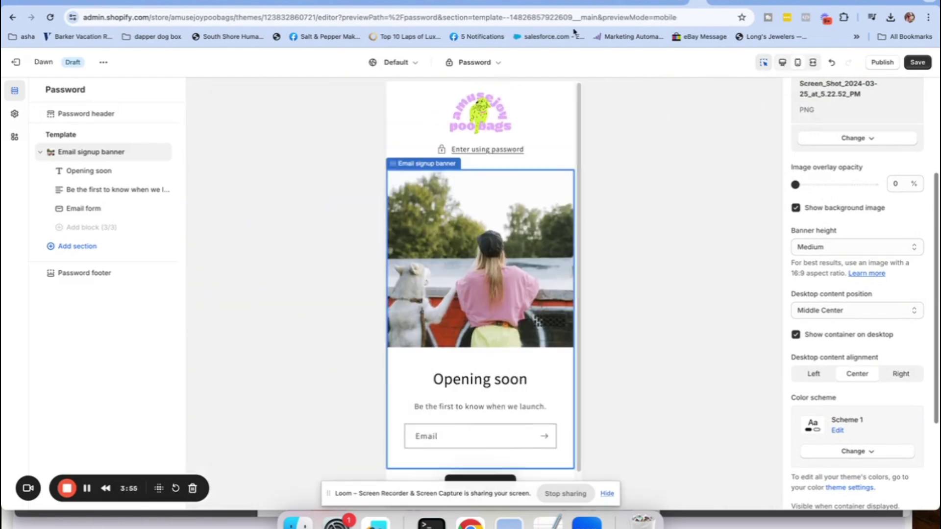
click(782, 63)
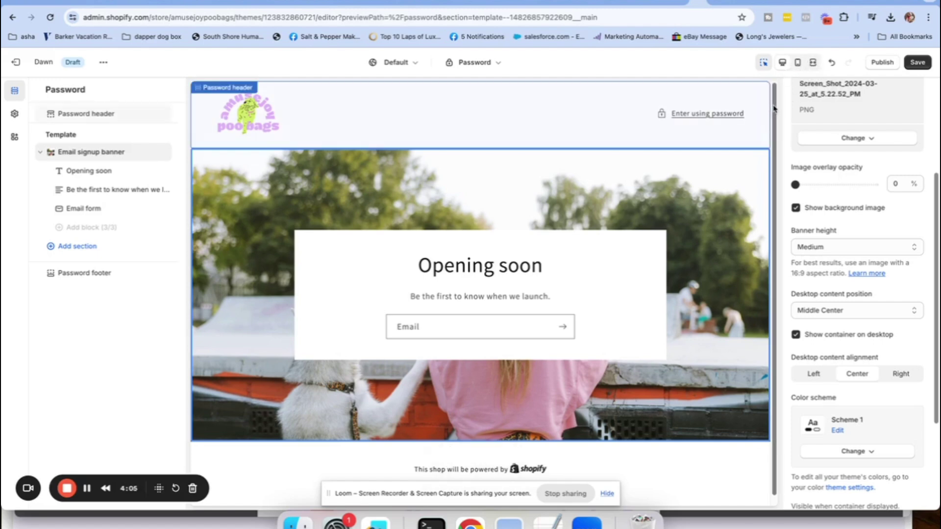
- Make the banner height adapt to the image
scroll(936, 196, down, 1)
scroll(935, 196, down, 3)
scroll(933, 194, up, 3)
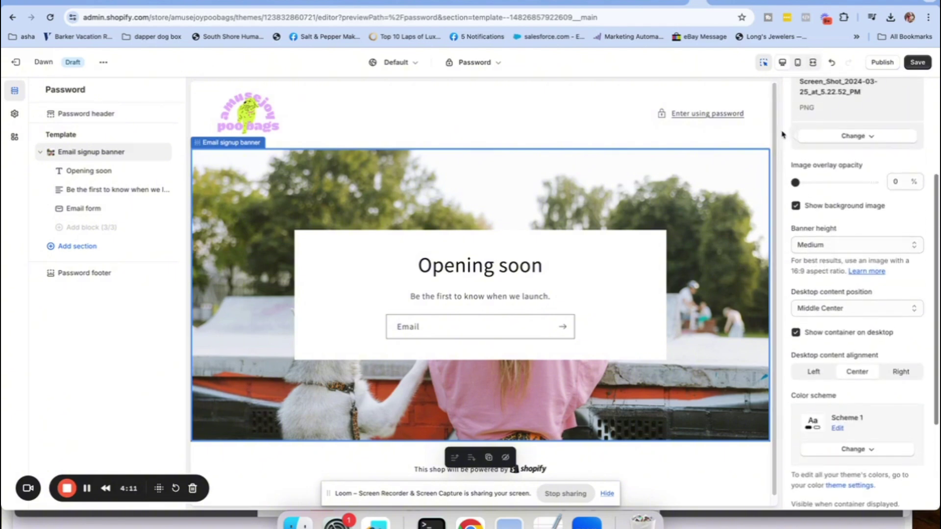
scroll(773, 107, down, 1)
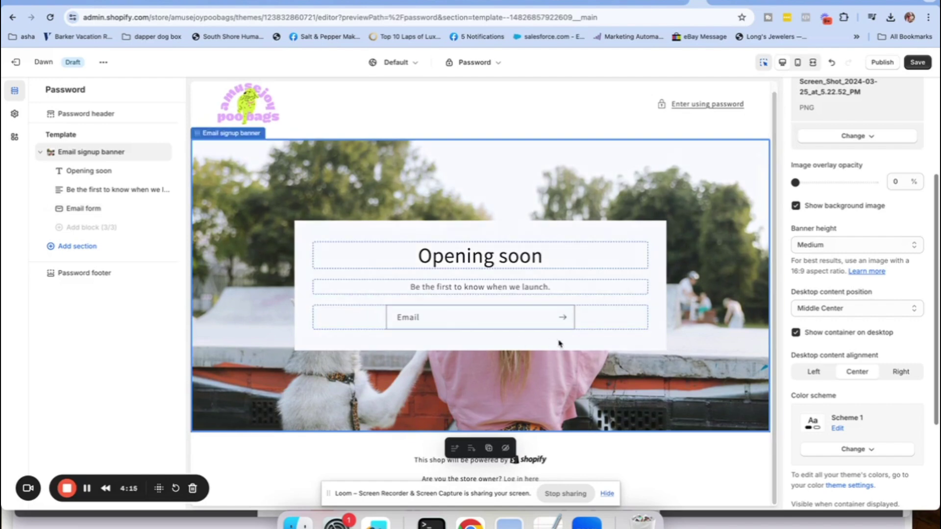
click(807, 252)
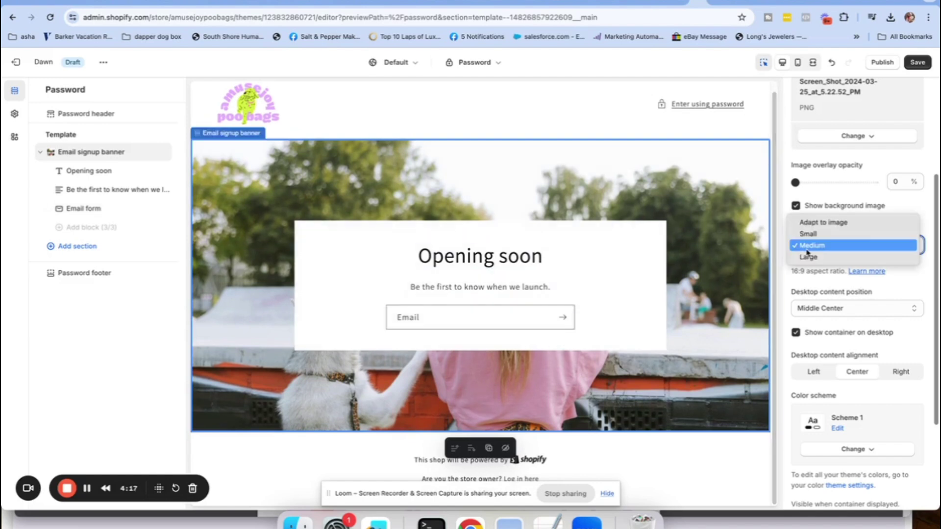
click(806, 222)
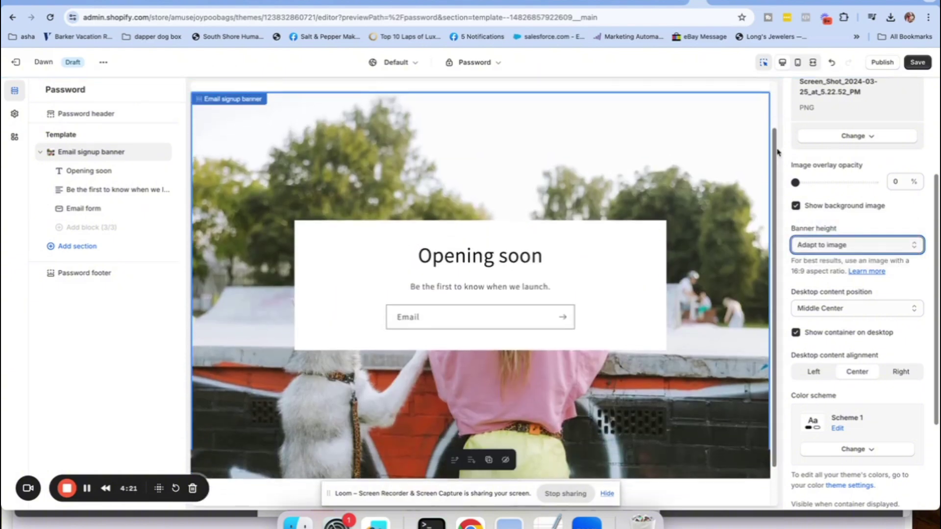
- Set the desktop content position of the signup box to Top Center
scroll(773, 245, down, 2)
scroll(772, 219, up, 2)
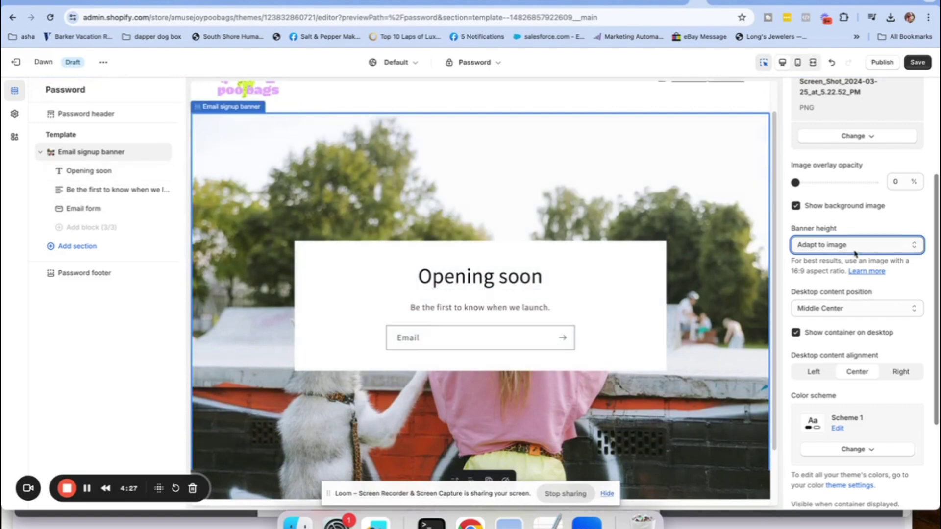
scroll(876, 244, down, 5)
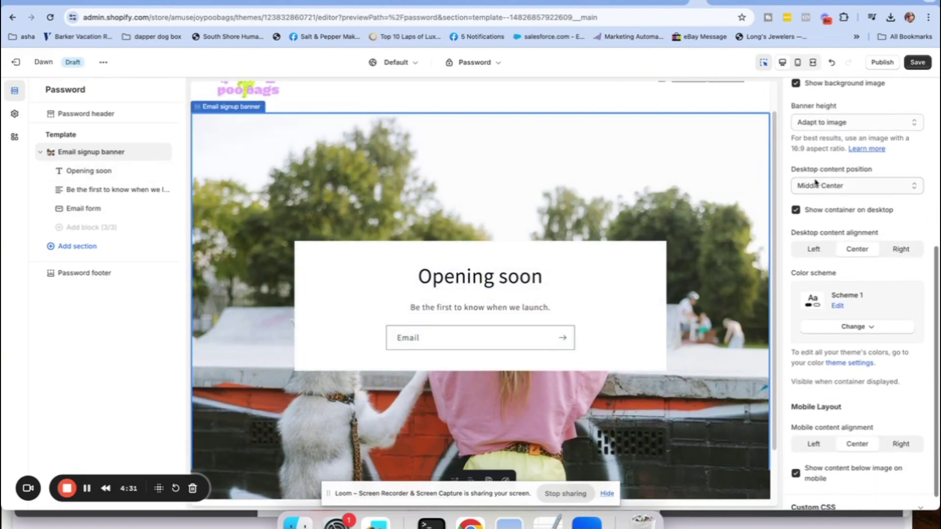
click(813, 187)
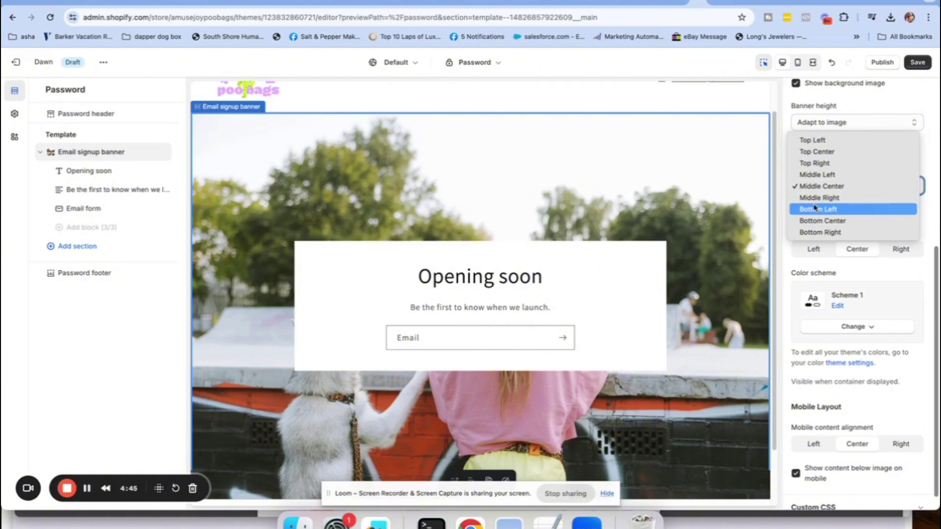
click(811, 153)
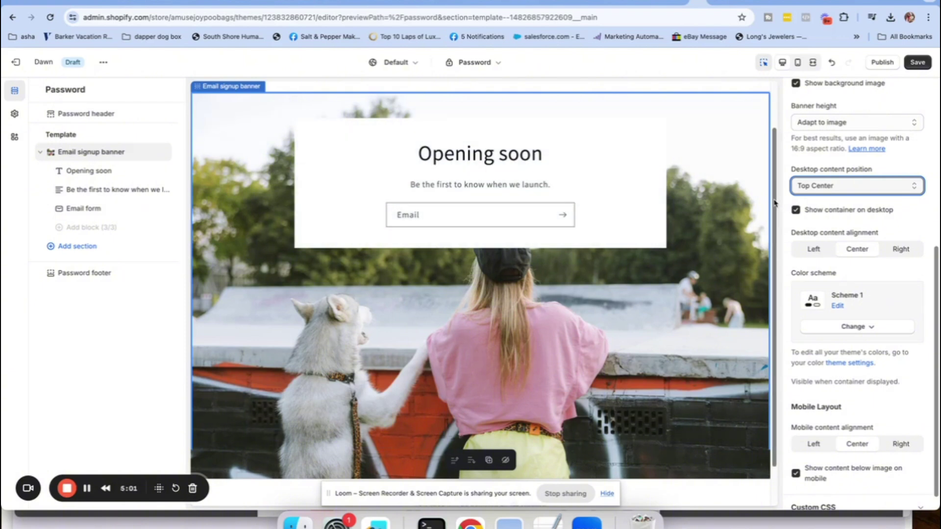
- Try Bottom Center for the signup box, then revert it to Top Center
scroll(774, 202, down, 2)
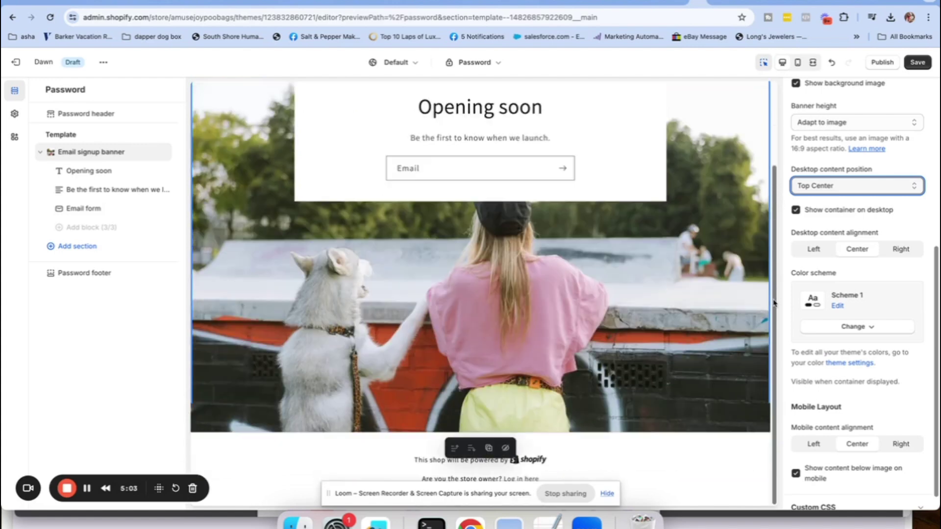
scroll(774, 302, up, 3)
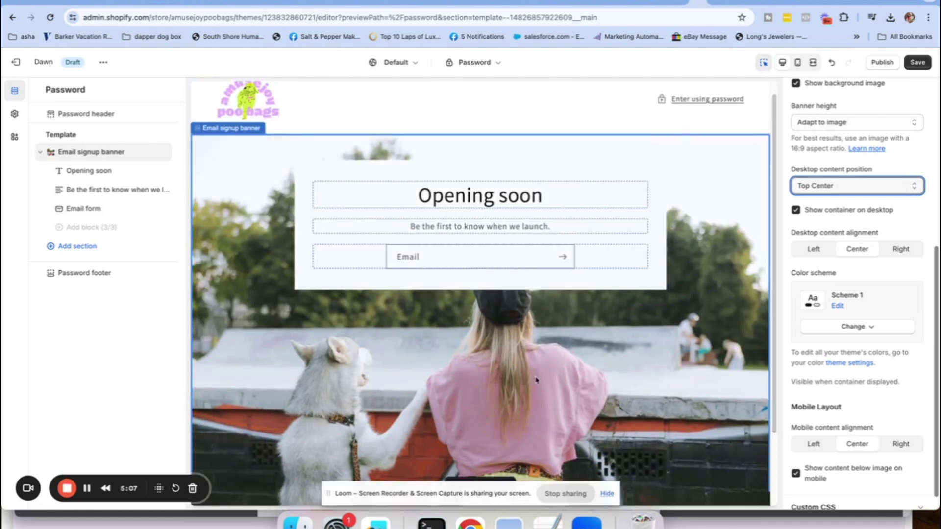
click(846, 187)
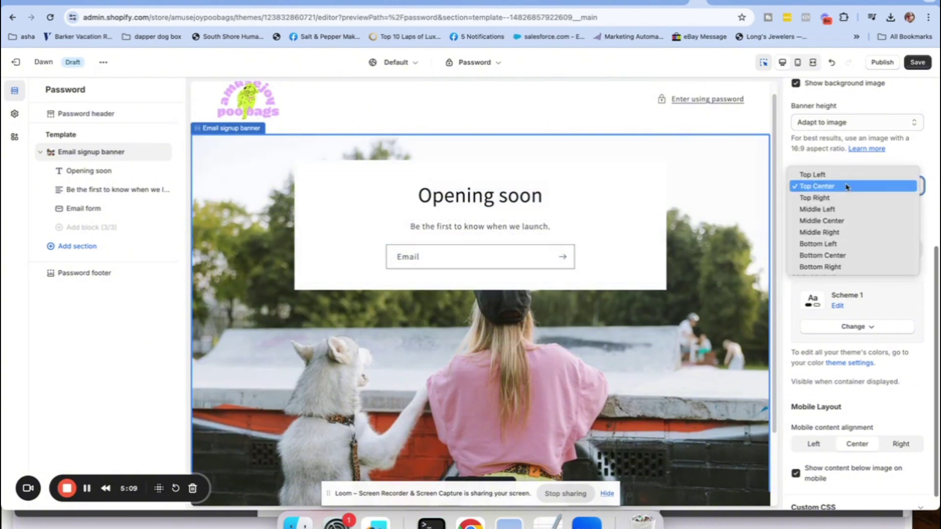
click(844, 263)
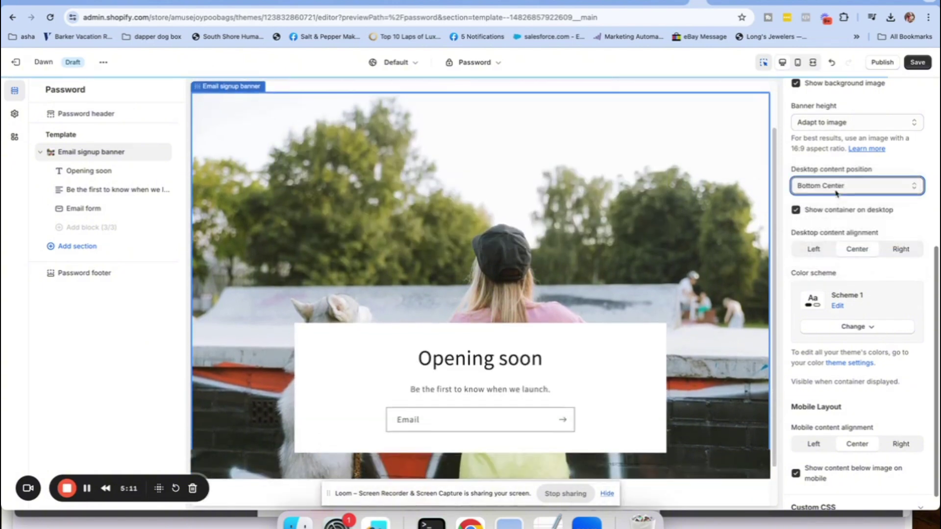
click(843, 185)
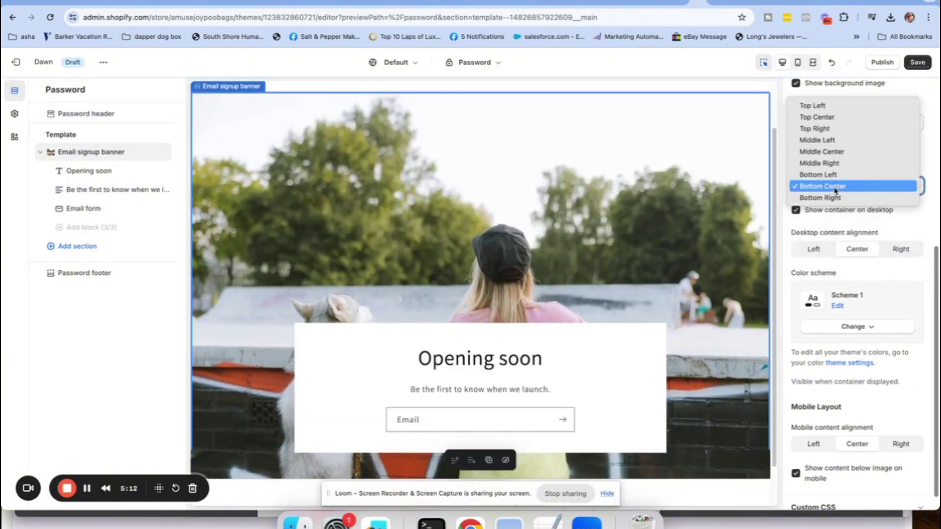
click(832, 118)
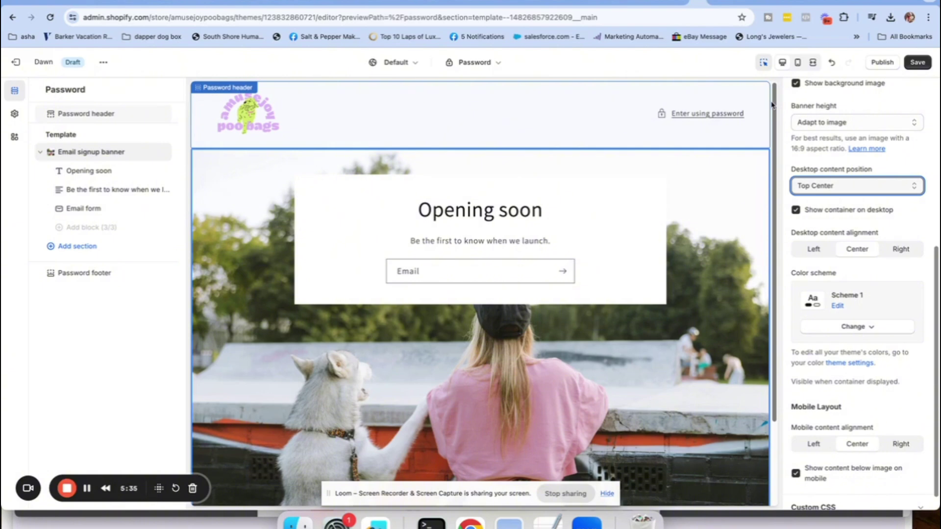
click(936, 265)
drag(937, 265, 937, 311)
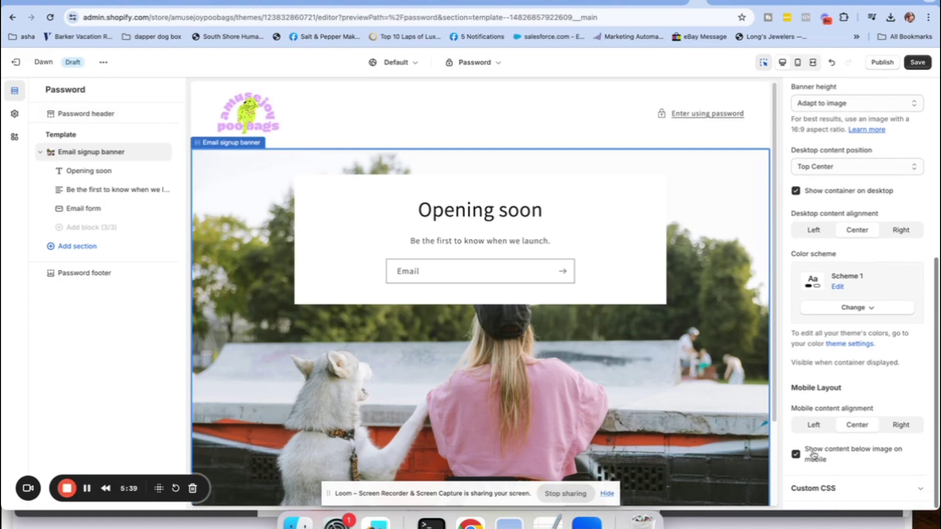
click(797, 62)
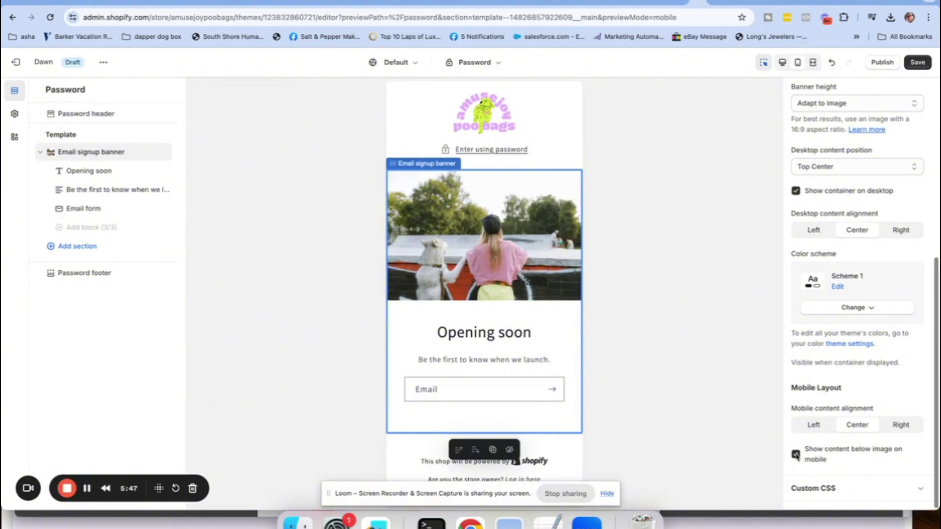
click(796, 455)
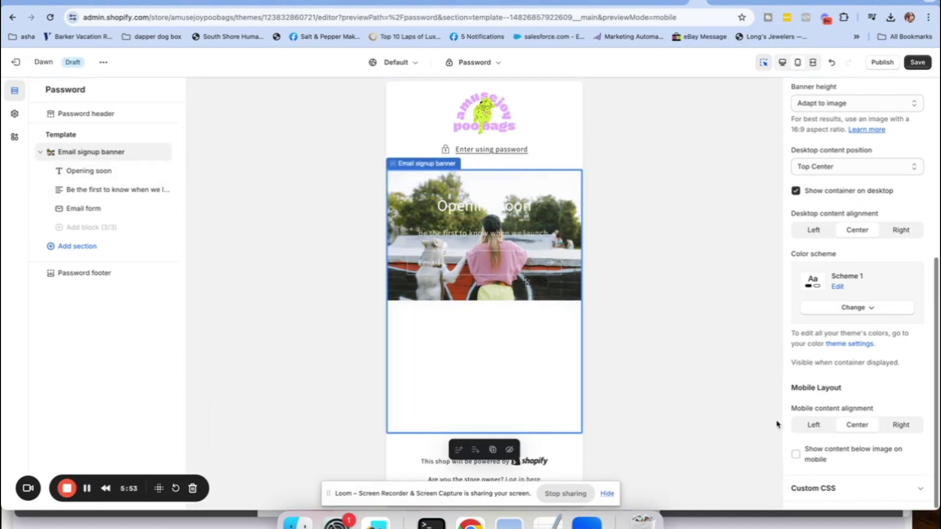
click(796, 455)
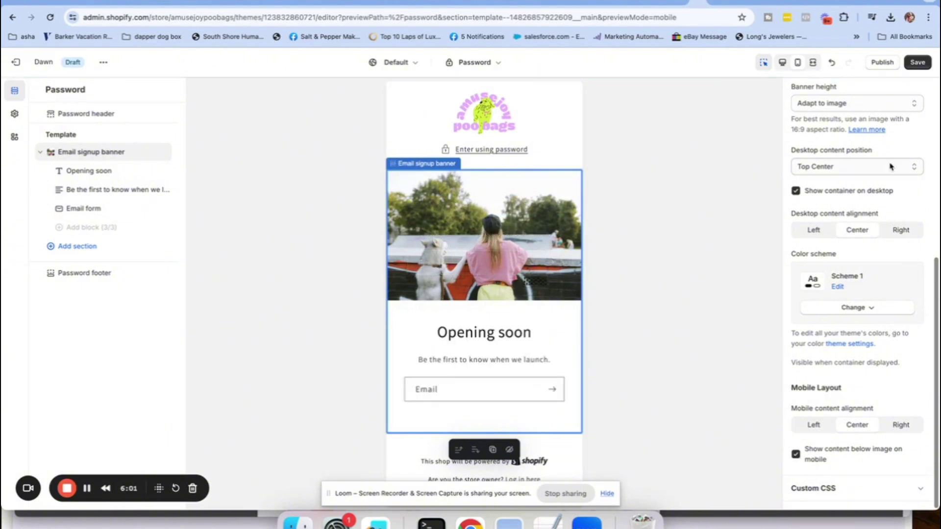
click(784, 65)
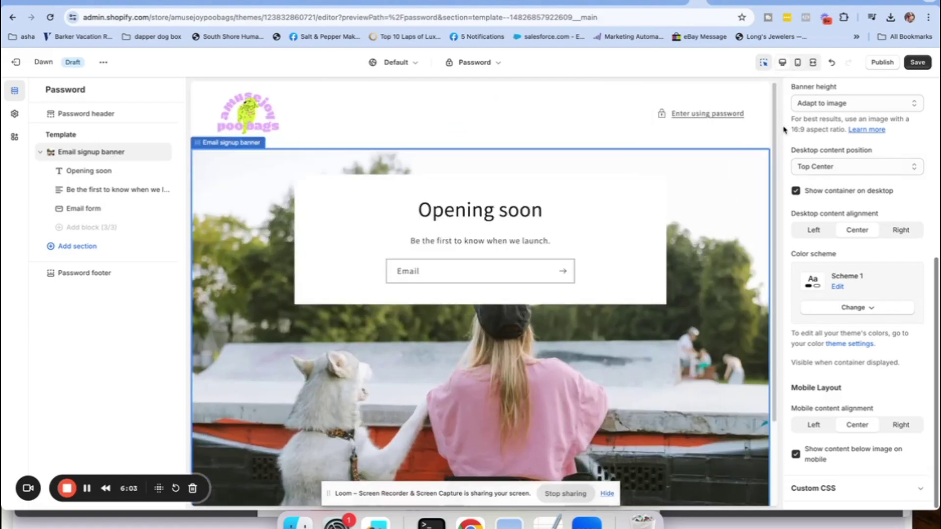
drag(938, 273, 938, 253)
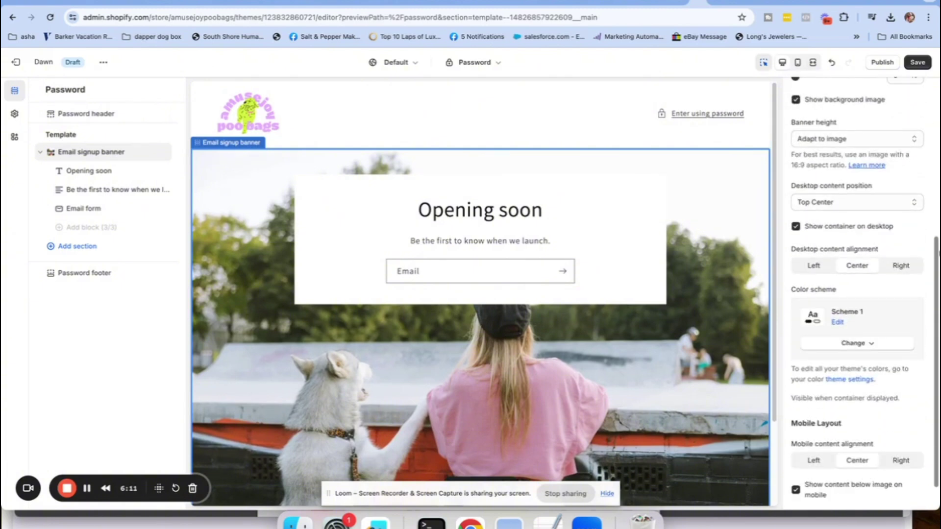
drag(938, 253, 938, 255)
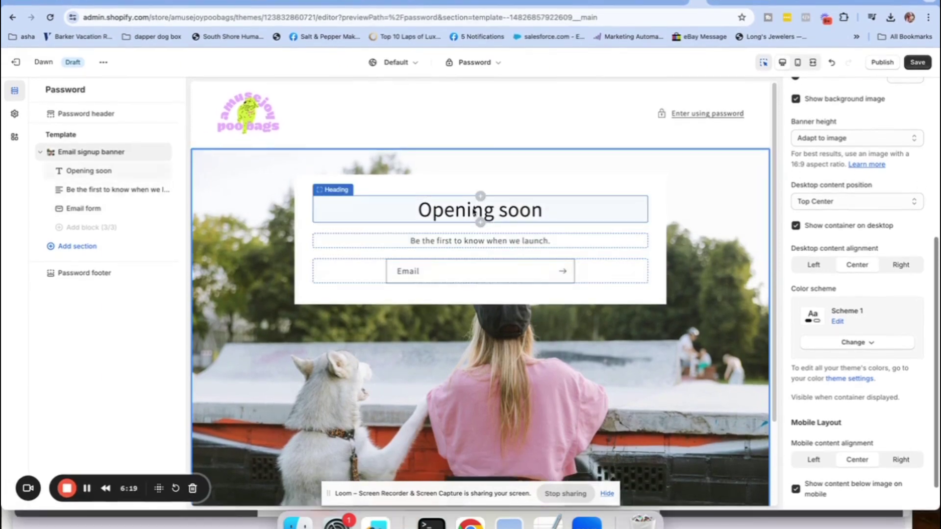
- Replace the 'Opening soon' heading with 'The Only Dog Poop Bags You'll Ever Need' at Large size
click(474, 212)
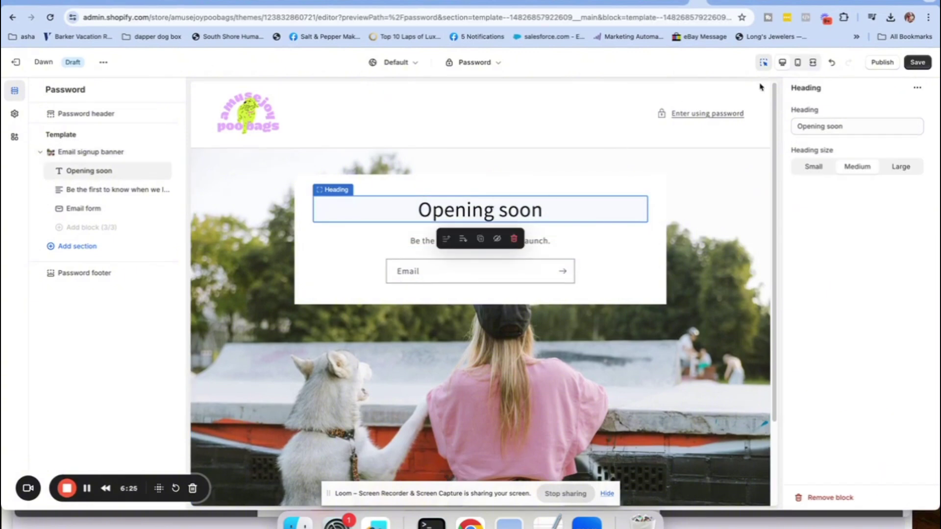
drag(858, 126, 787, 131)
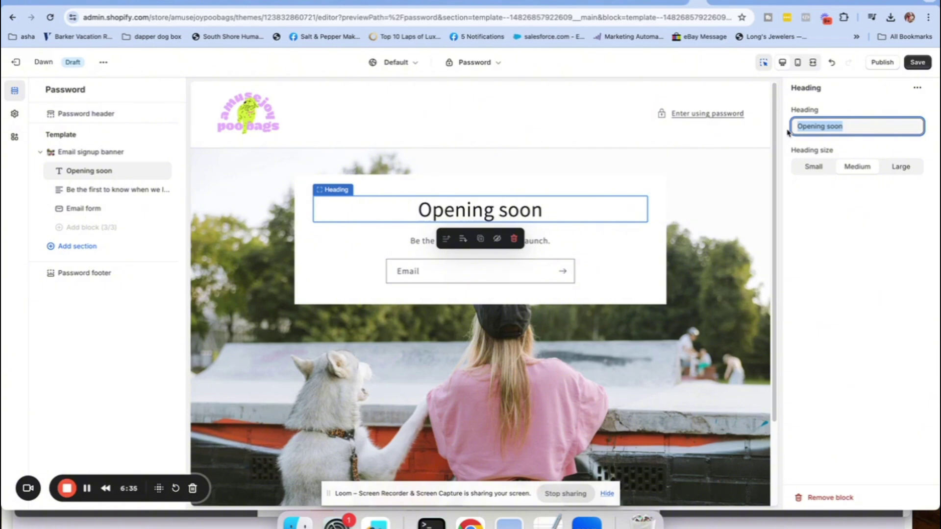
text(The)
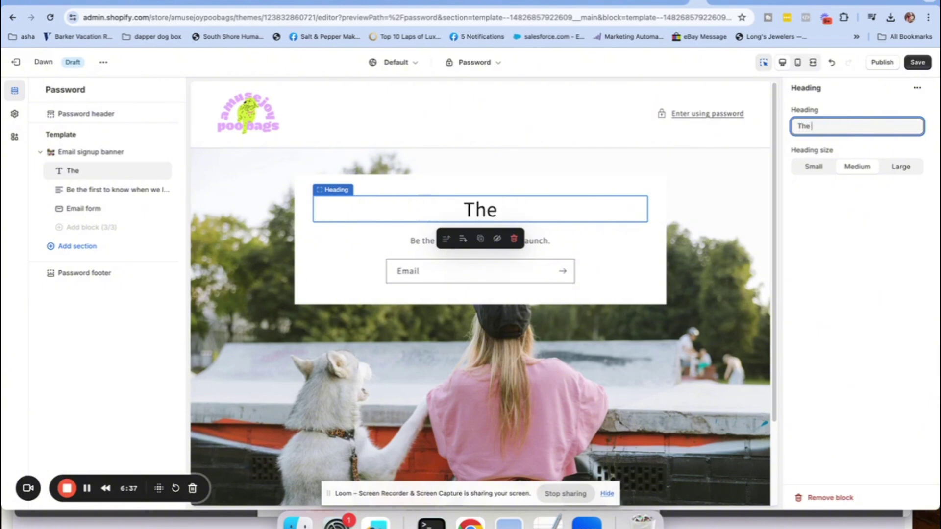
text( Only Dog)
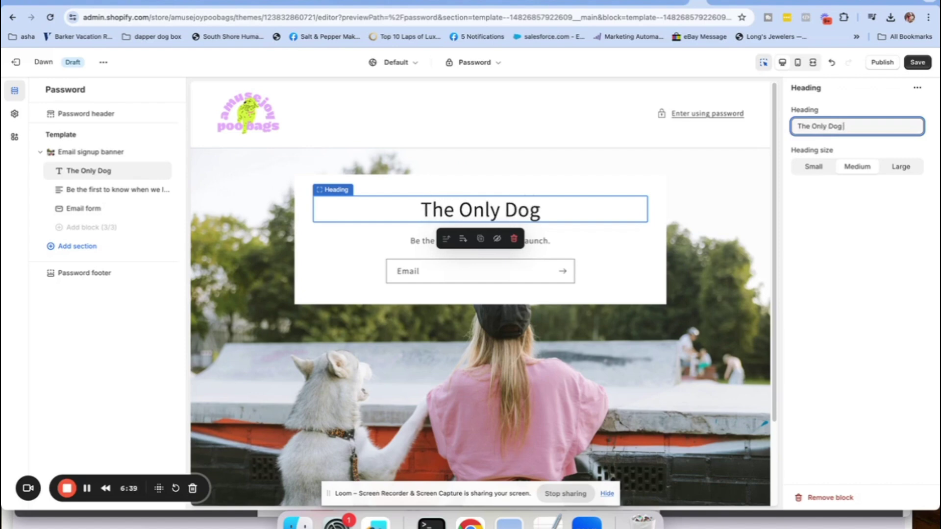
text( Poop Bags Y)
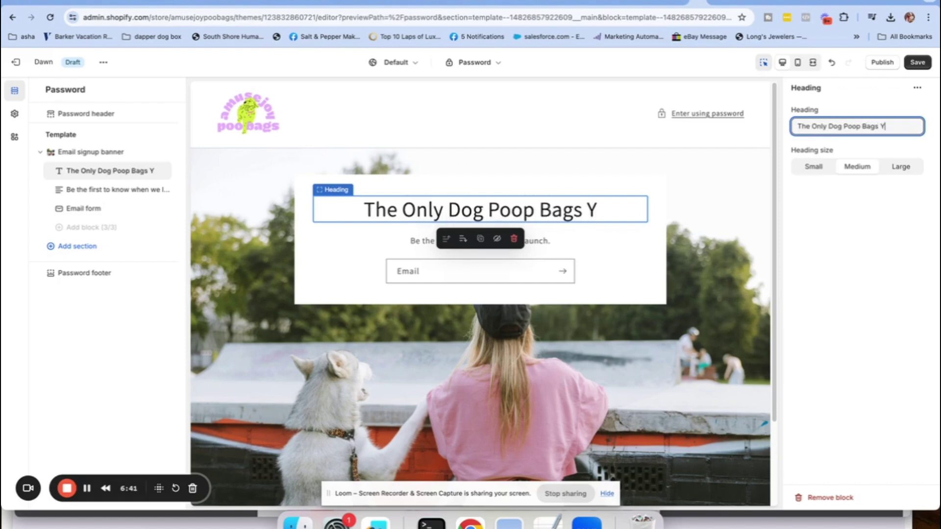
text(ou'll Eve)
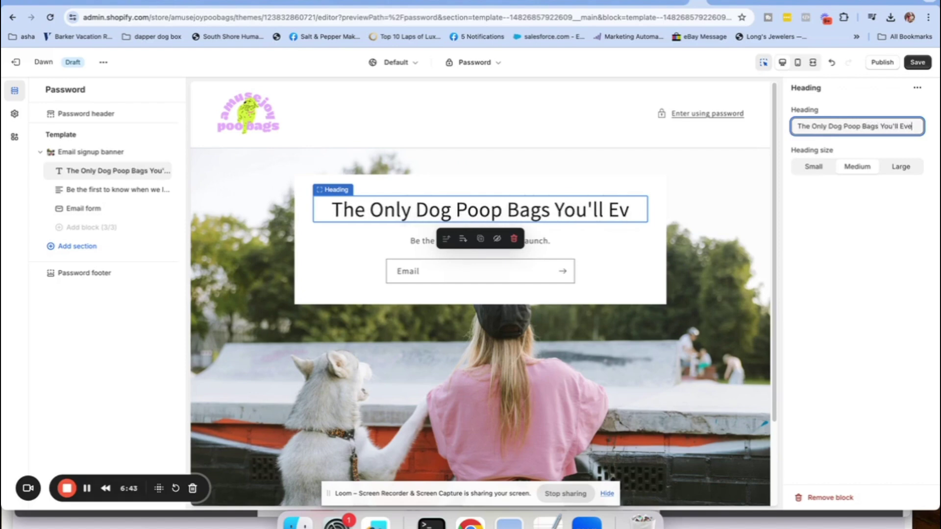
text(r Need)
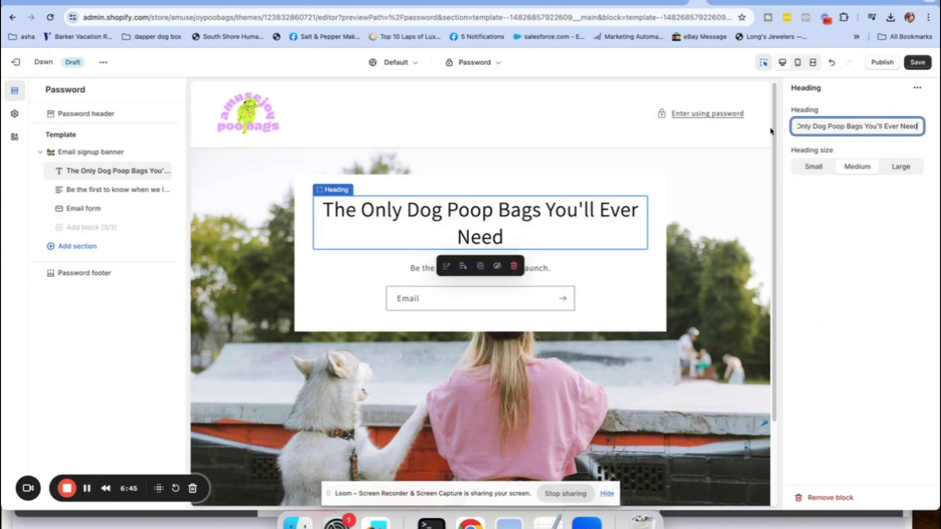
click(904, 167)
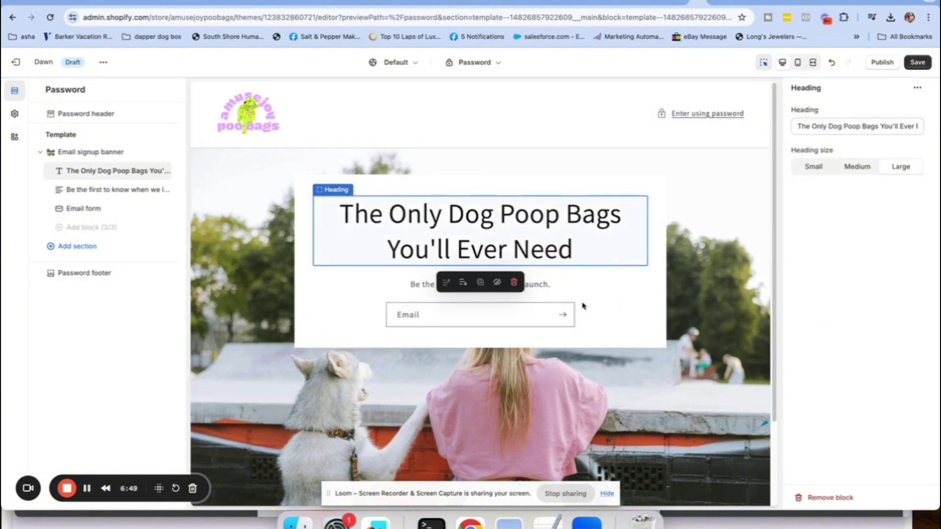
- Rewrite the paragraph as 'Eco-friendly. Cute AF. Extra Thick.' plus the launch and 25% off signup offer
click(540, 289)
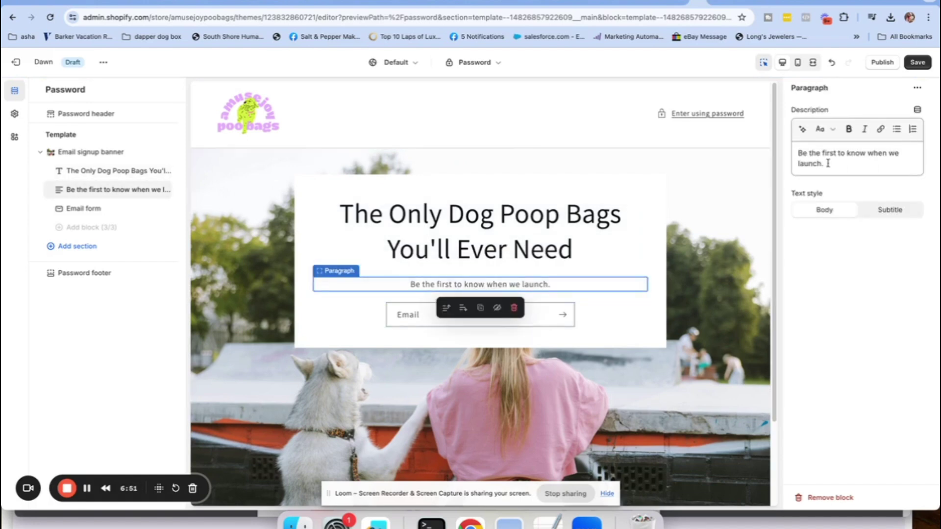
drag(827, 163, 782, 153)
text(Biodegr)
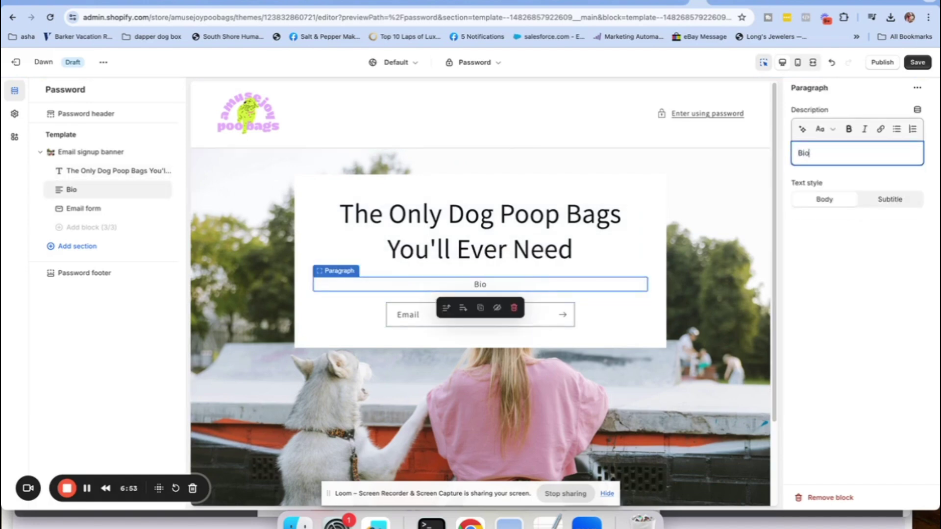
key(BackSpace)
key(BackSpace)
key(BackSpace)
key(BackSpace)
key(BackSpace)
key(BackSpace)
key(BackSpace)
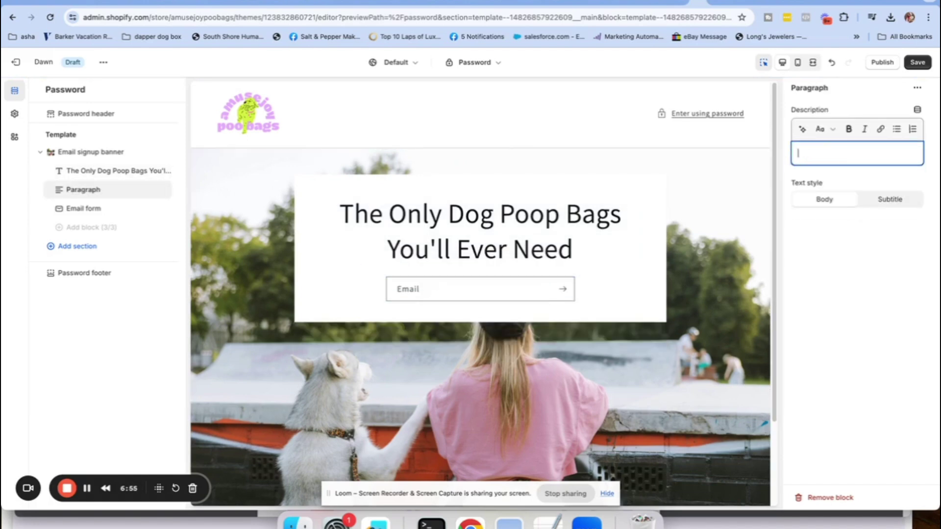
text(Eco)
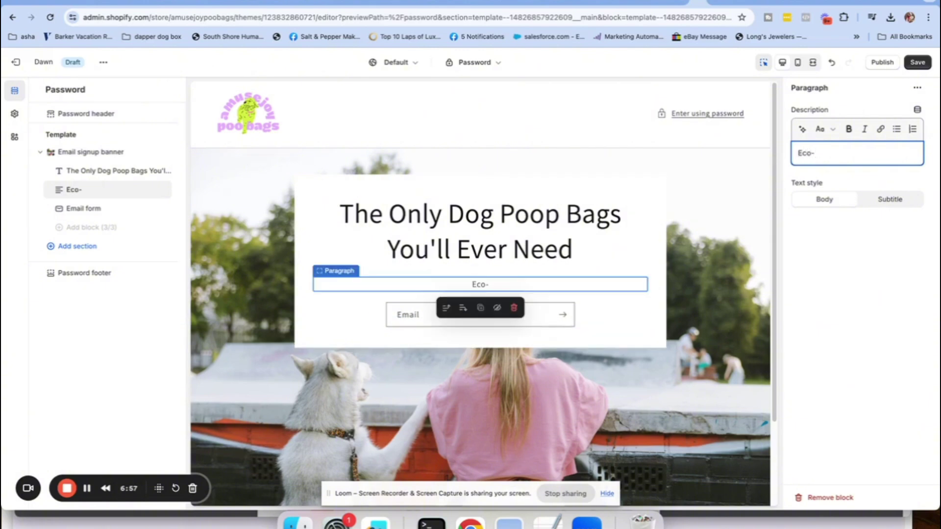
text(-friendly)
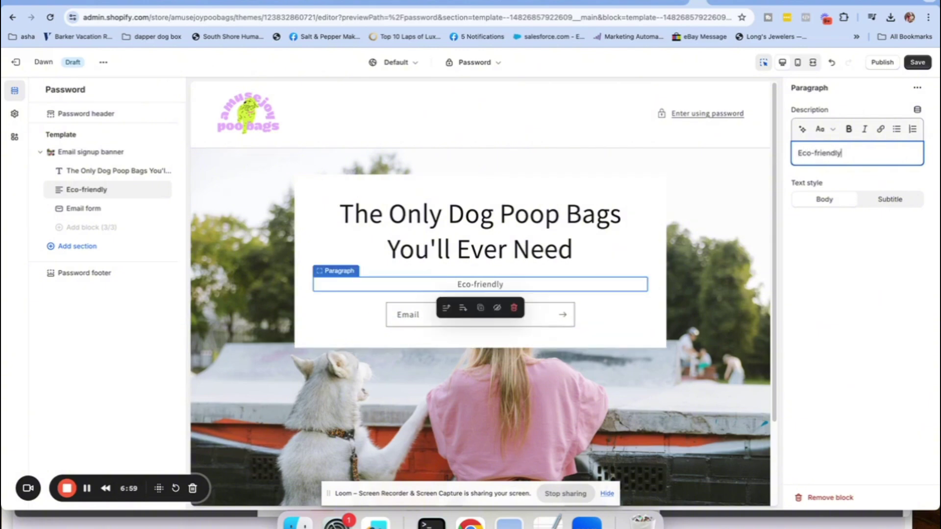
text(. Cut)
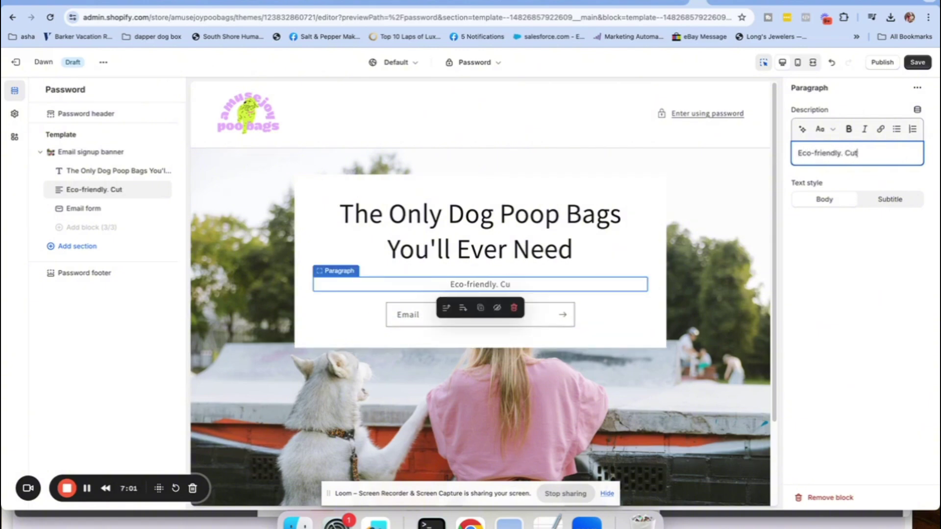
text(e AF. Extra)
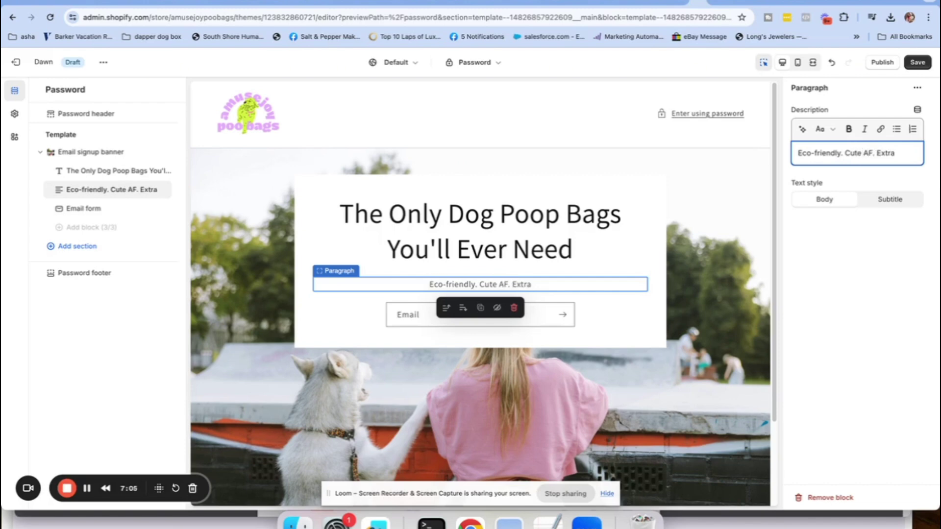
text( Thick)
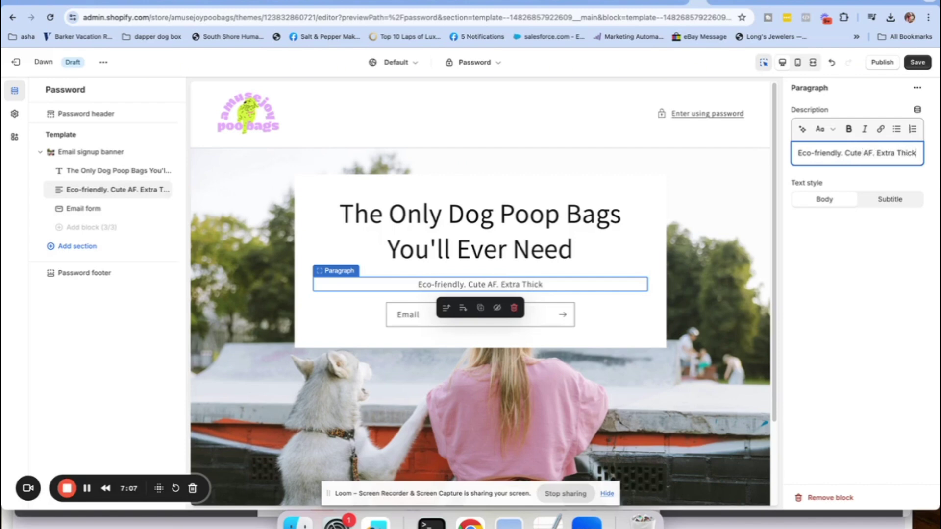
text(.)
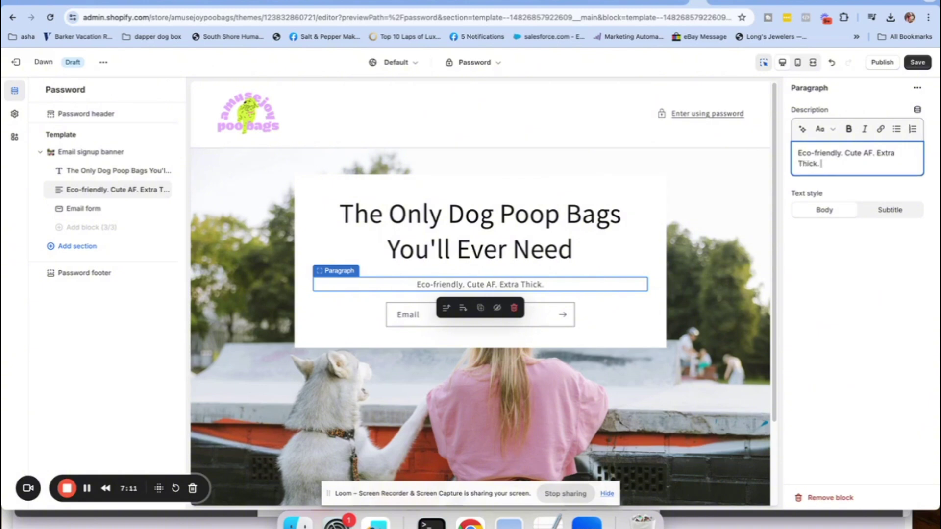
text( We're lau)
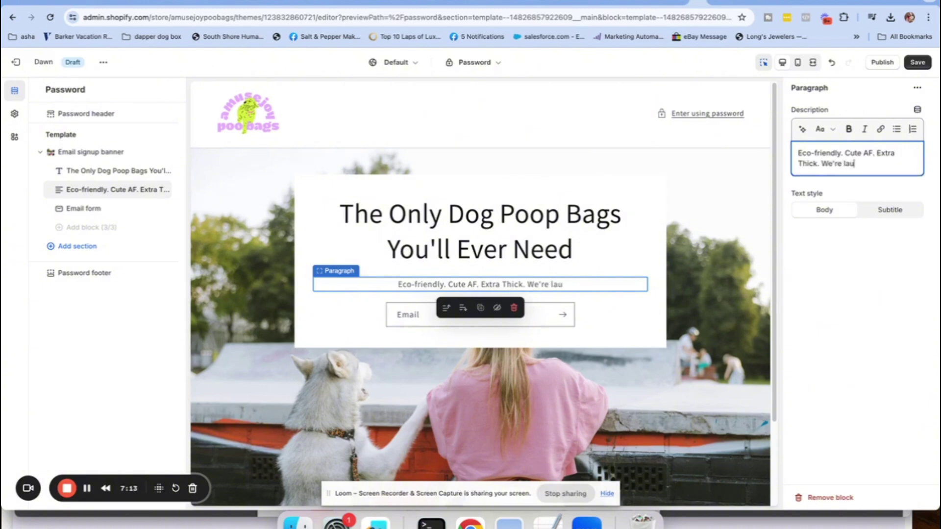
text(nching super so)
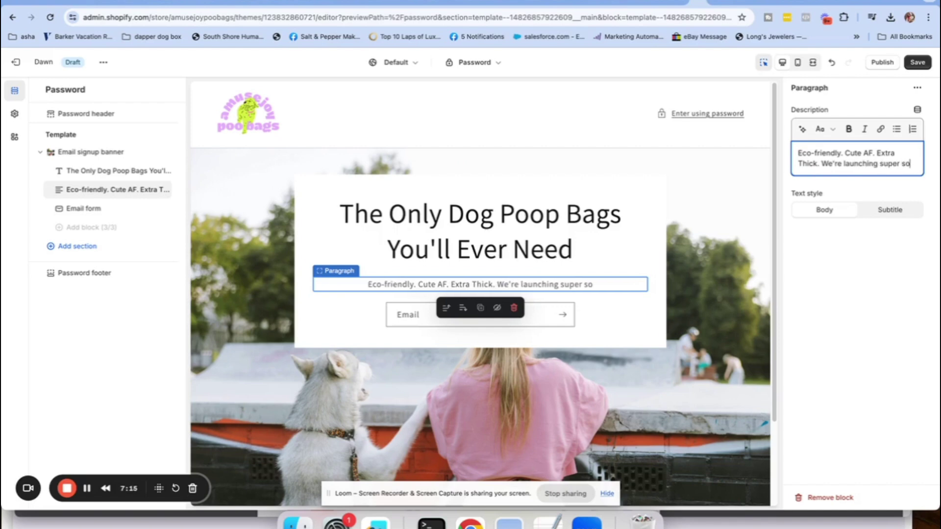
text(on- join ou)
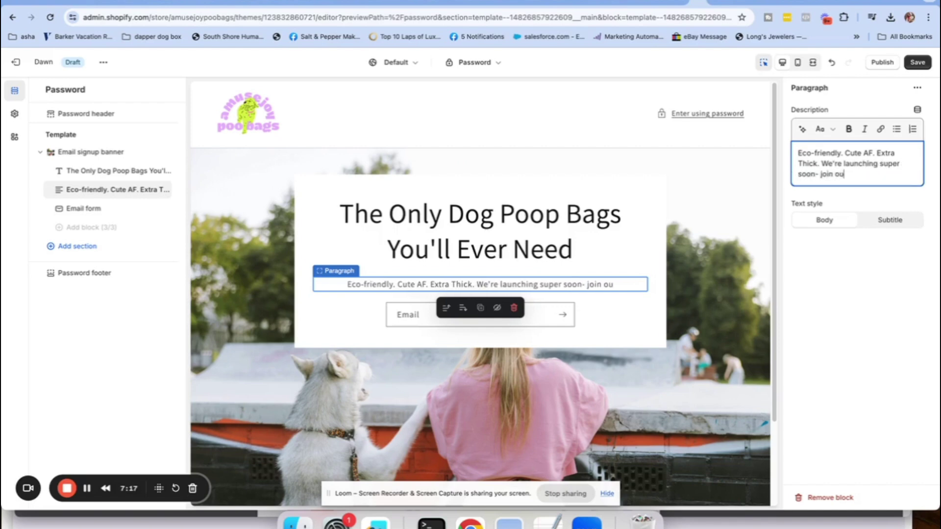
text(r email list and g)
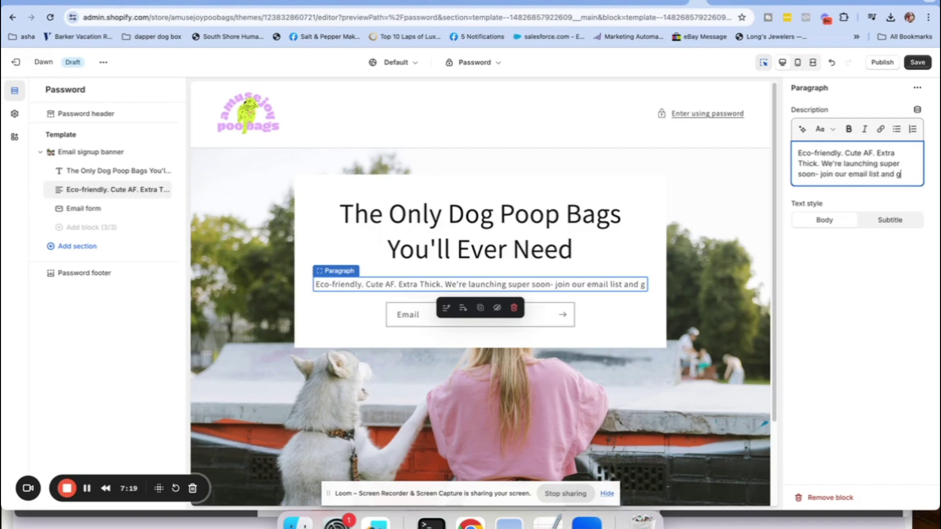
text(et 25% of)
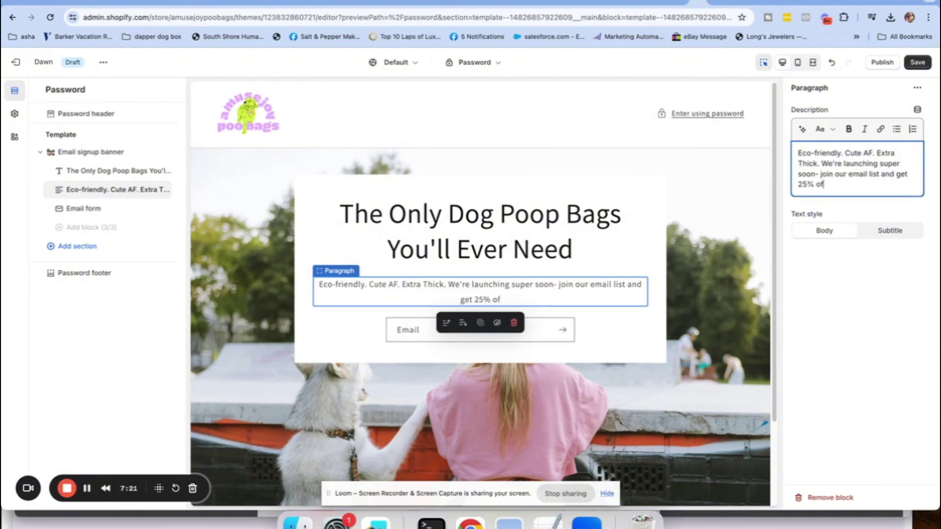
text(f when we la)
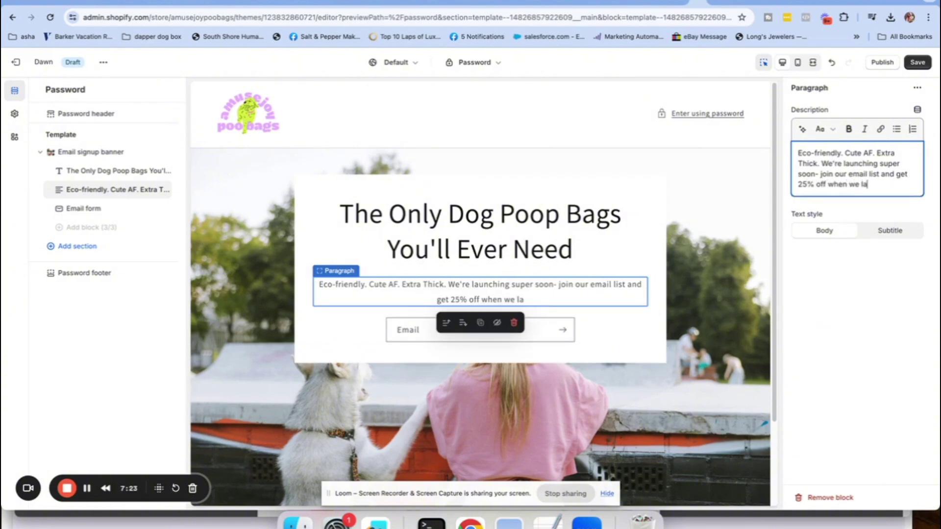
text(unch.)
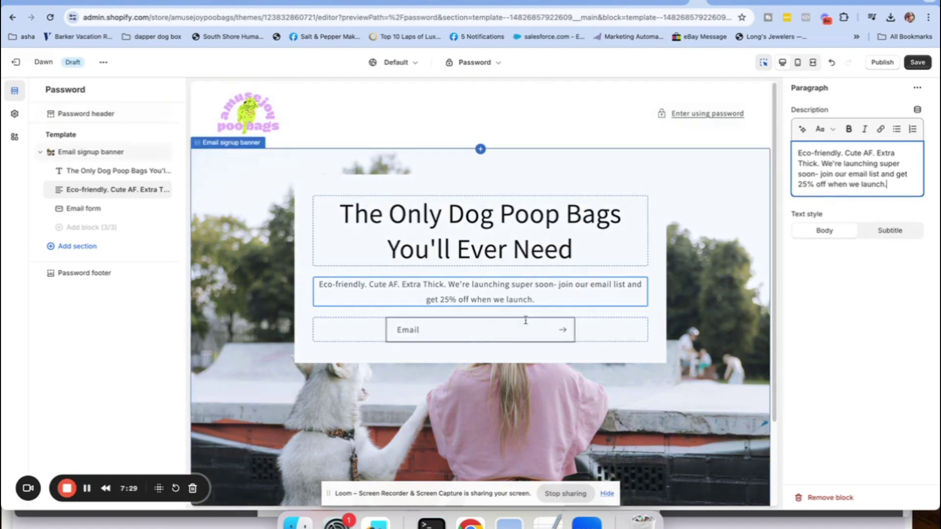
- Review the banner's color scheme options and save the password page
click(665, 253)
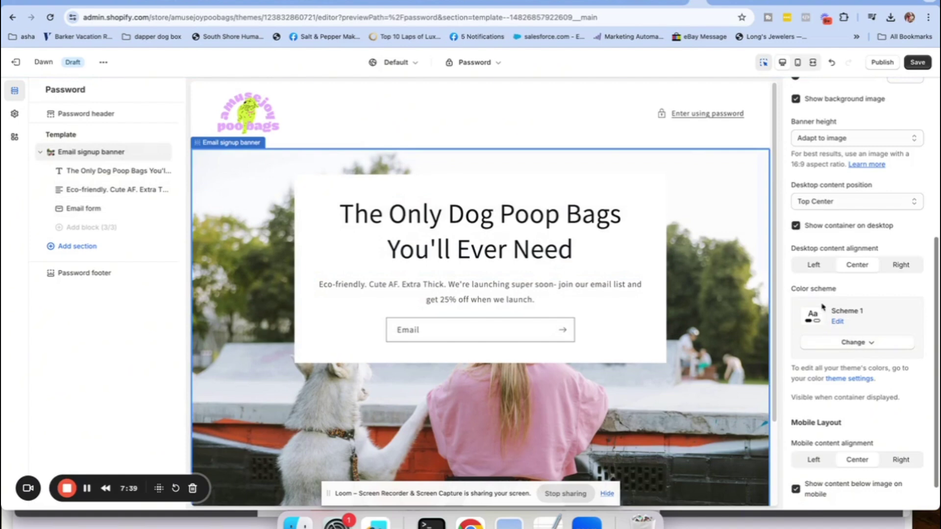
click(853, 342)
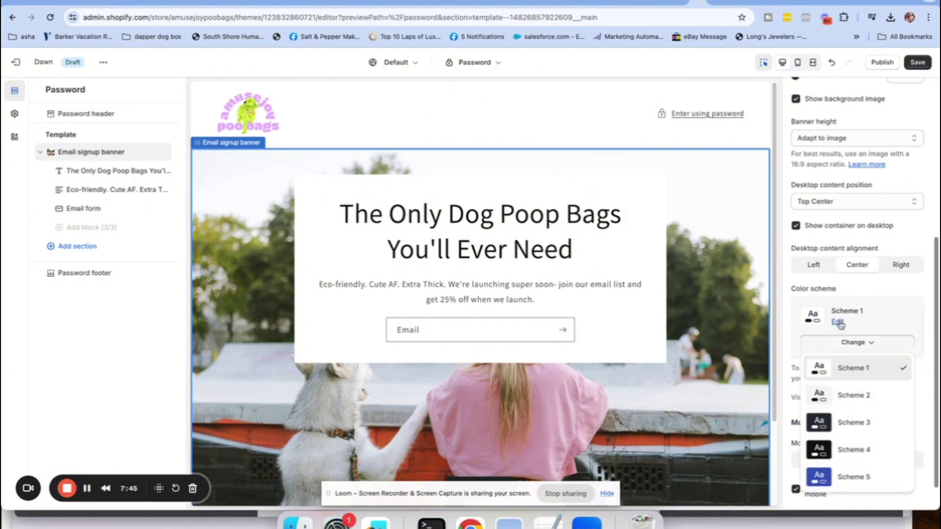
click(917, 64)
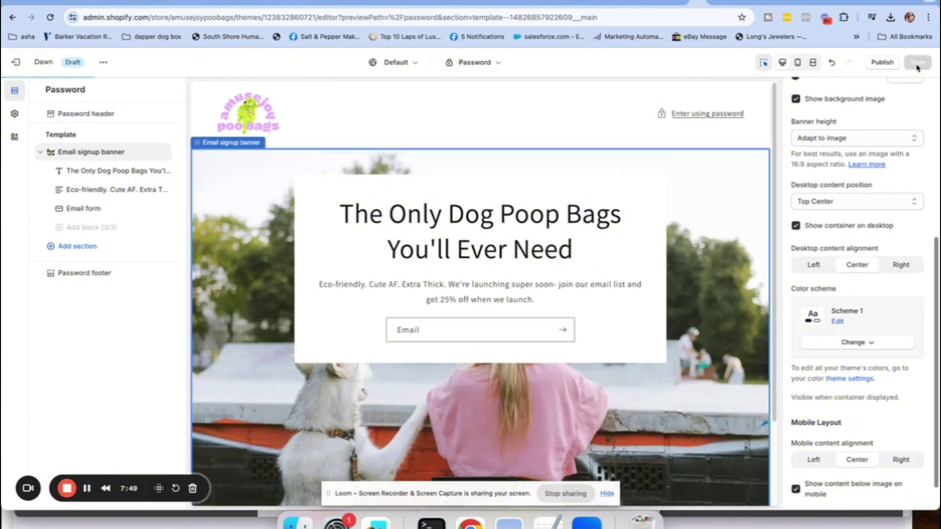
- Preview the password page in the mobile layout
click(797, 63)
drag(576, 99, 578, 260)
drag(579, 172, 584, 90)
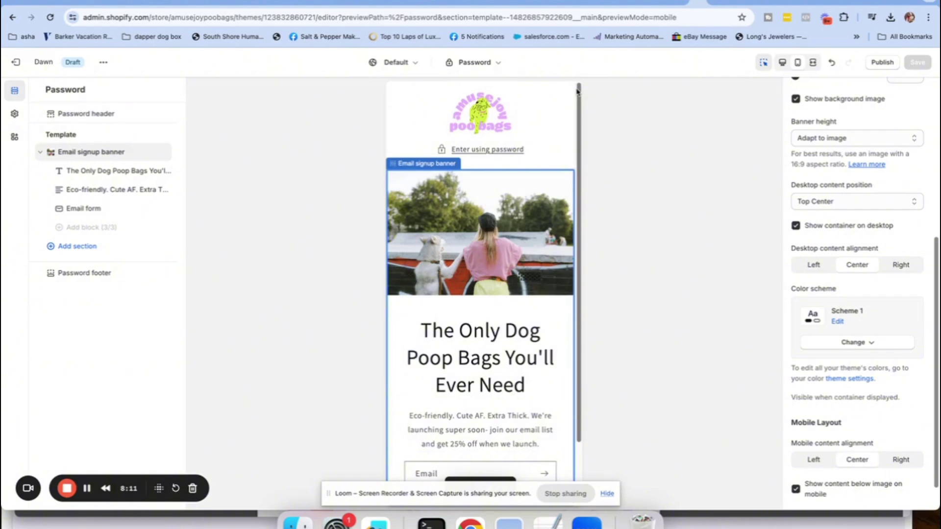
drag(578, 90, 578, 239)
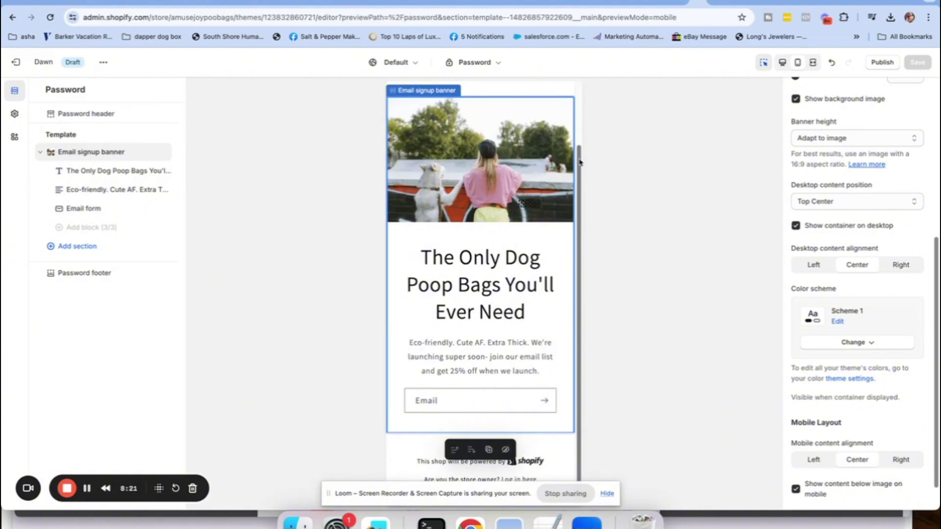
drag(580, 155, 588, 83)
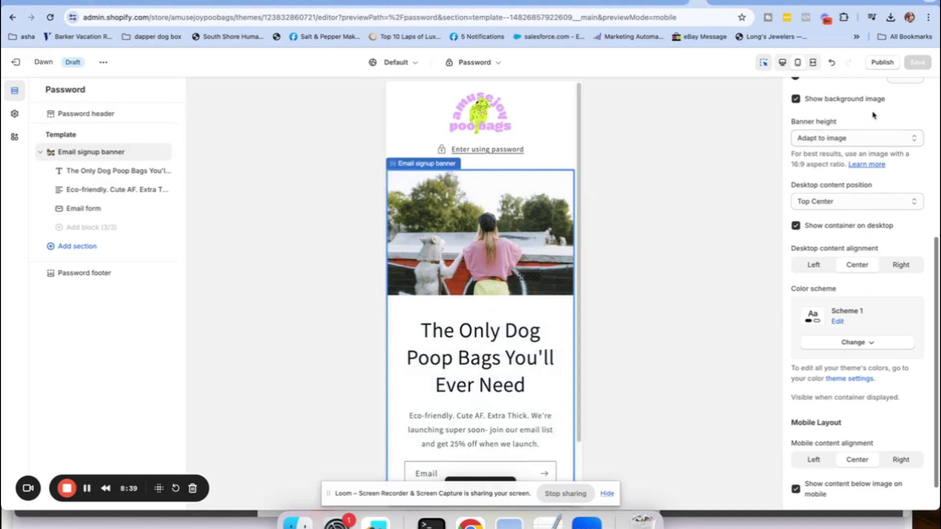
- Switch the preview to desktop and open colour Scheme 1 for editing
click(782, 62)
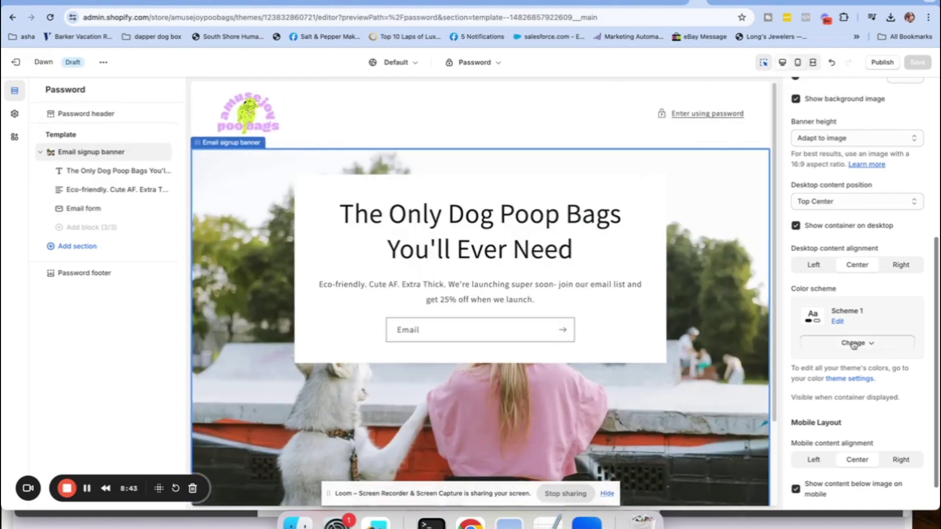
click(852, 344)
click(838, 321)
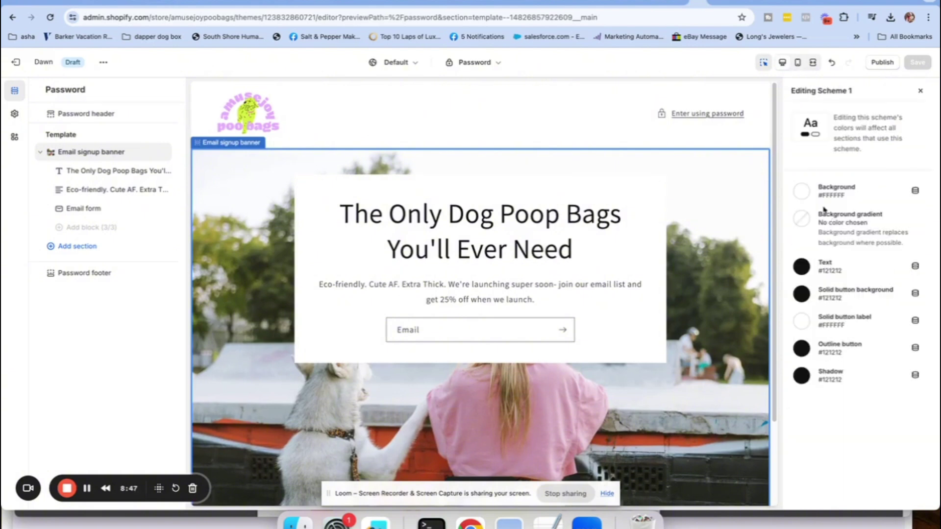
- Try a lavender background on Scheme 1, then undo twice to restore white
click(801, 192)
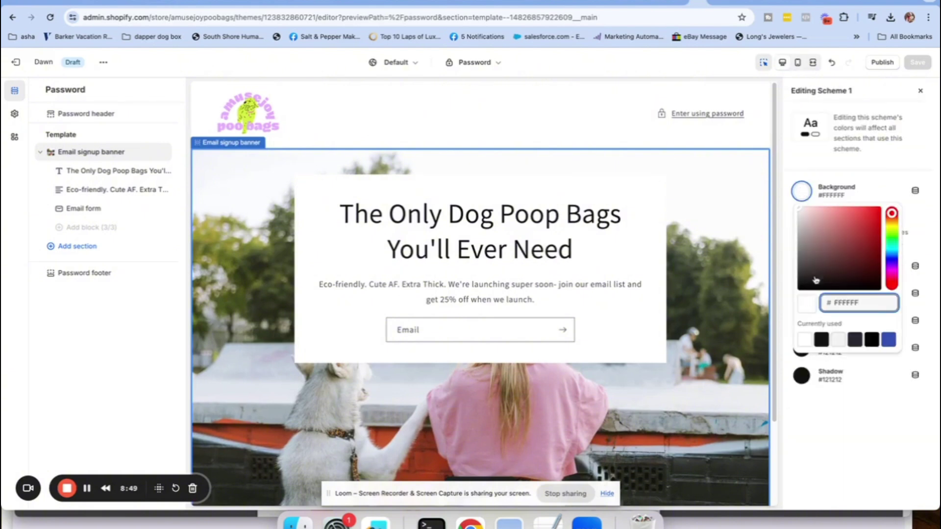
drag(892, 217, 887, 225)
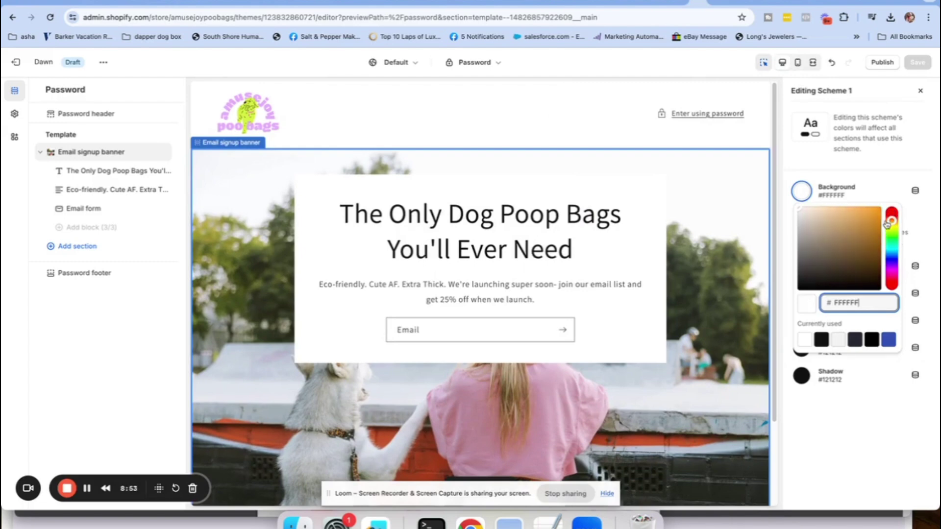
drag(887, 224, 884, 270)
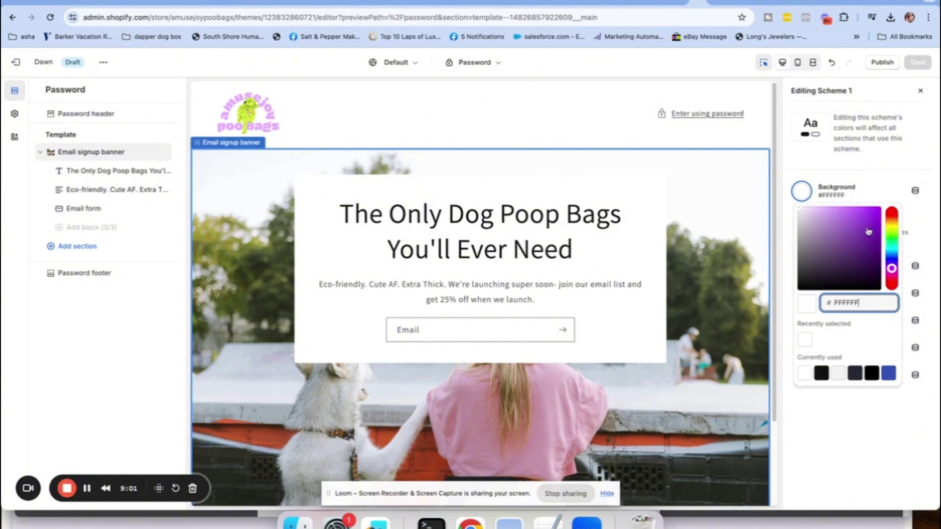
click(855, 213)
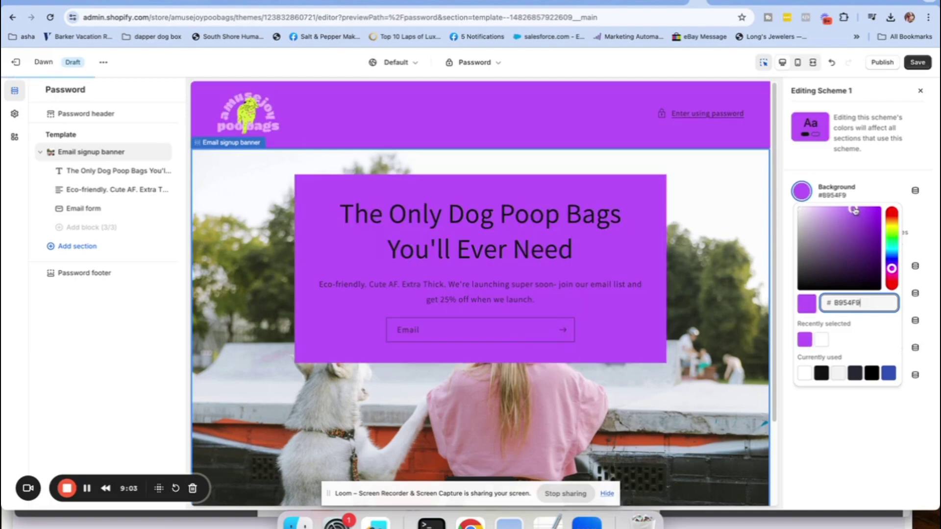
click(833, 210)
drag(834, 211, 817, 221)
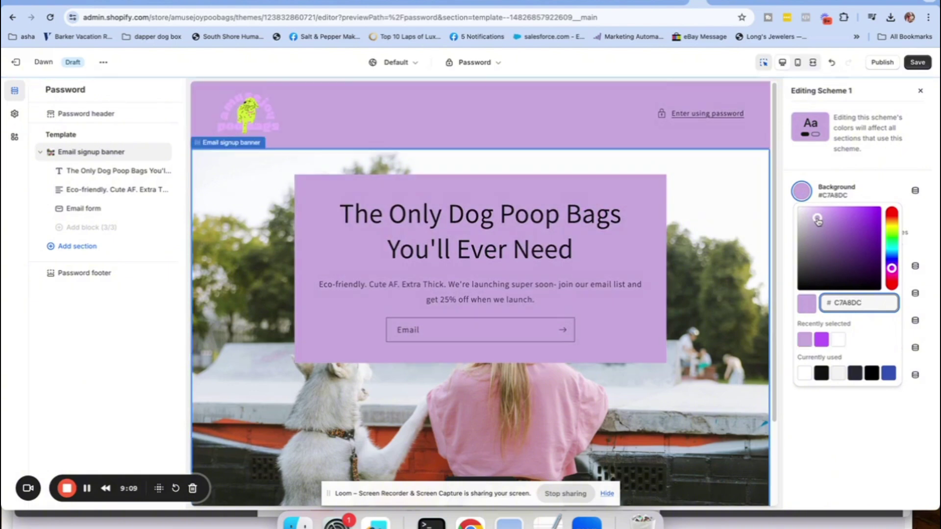
click(787, 182)
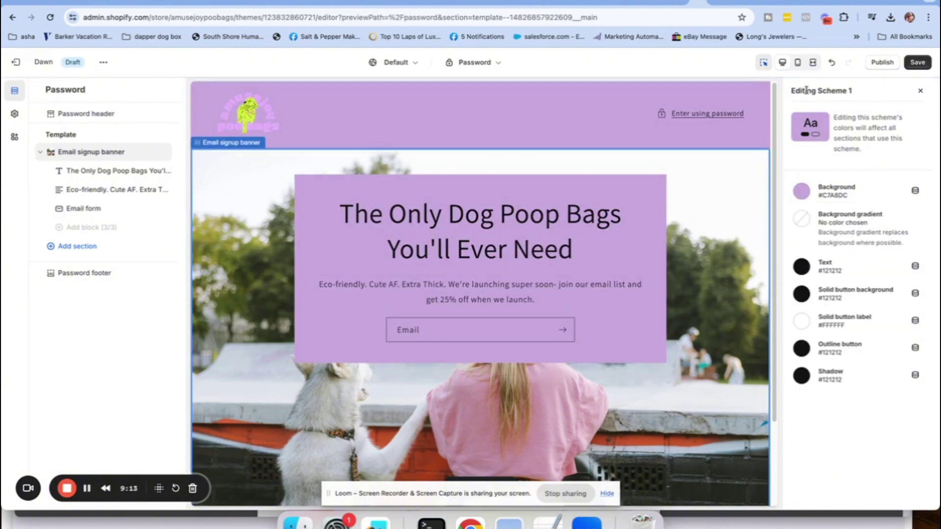
click(833, 64)
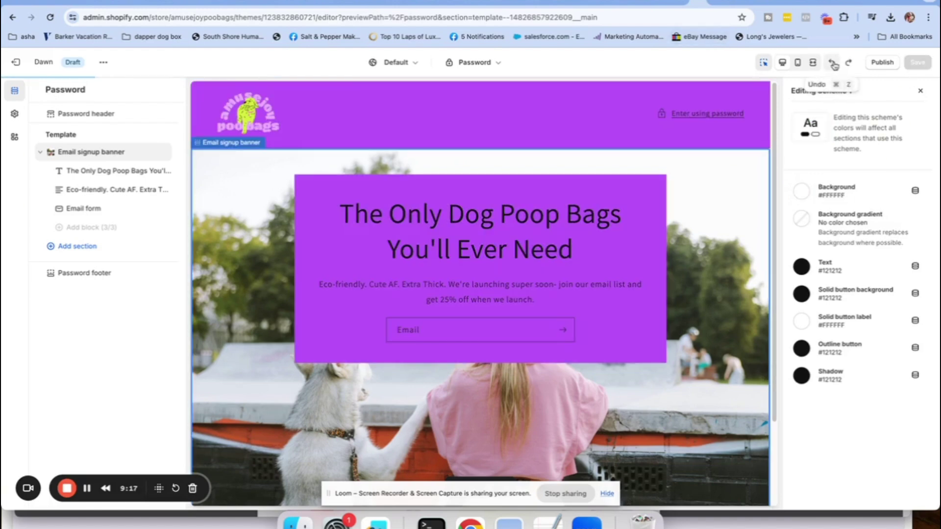
click(834, 64)
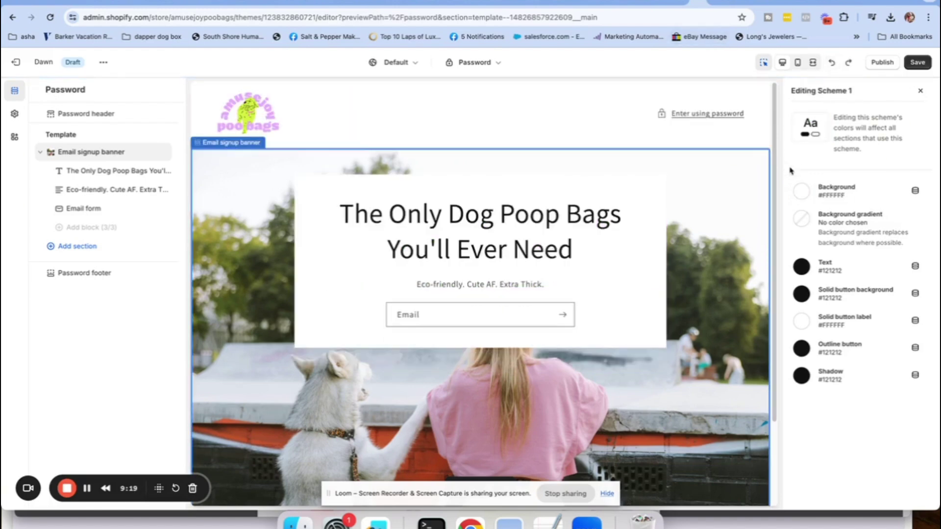
- Close the Scheme 1 editor and apply Scheme 2 to the banner section
click(920, 91)
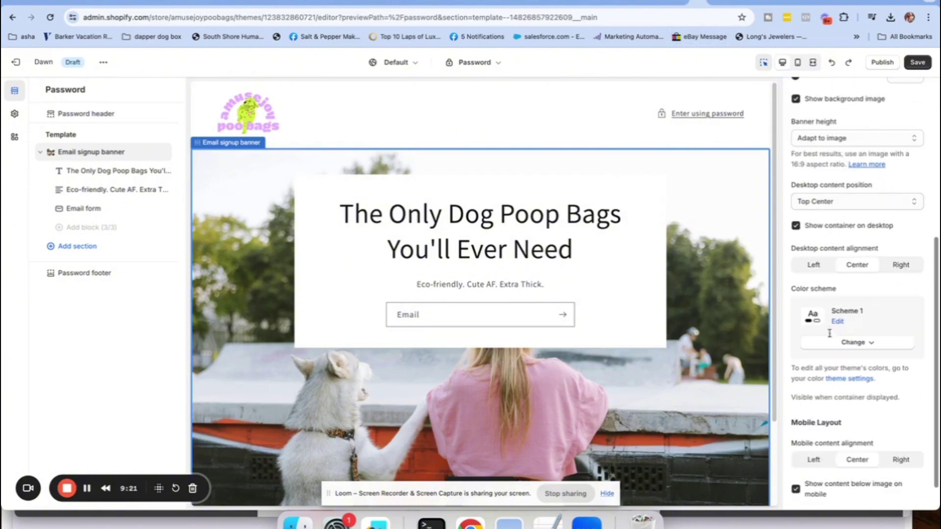
click(851, 343)
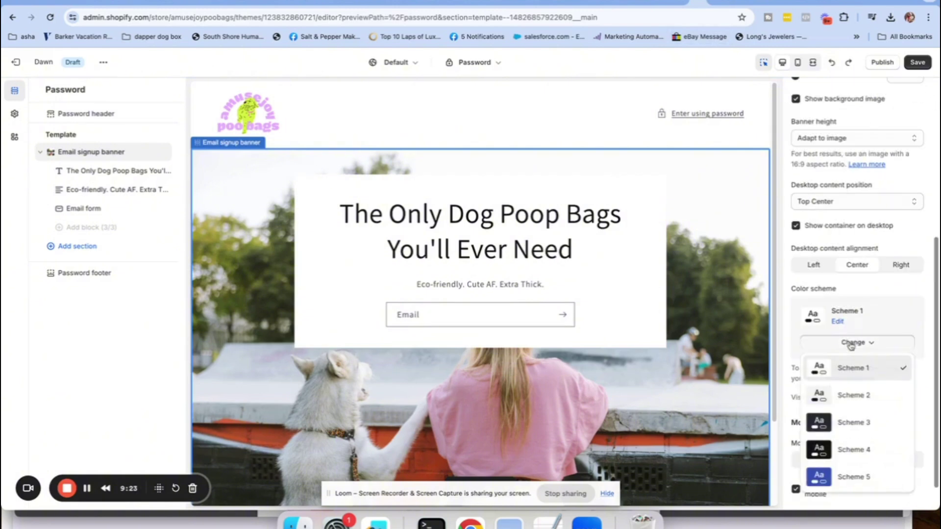
click(835, 395)
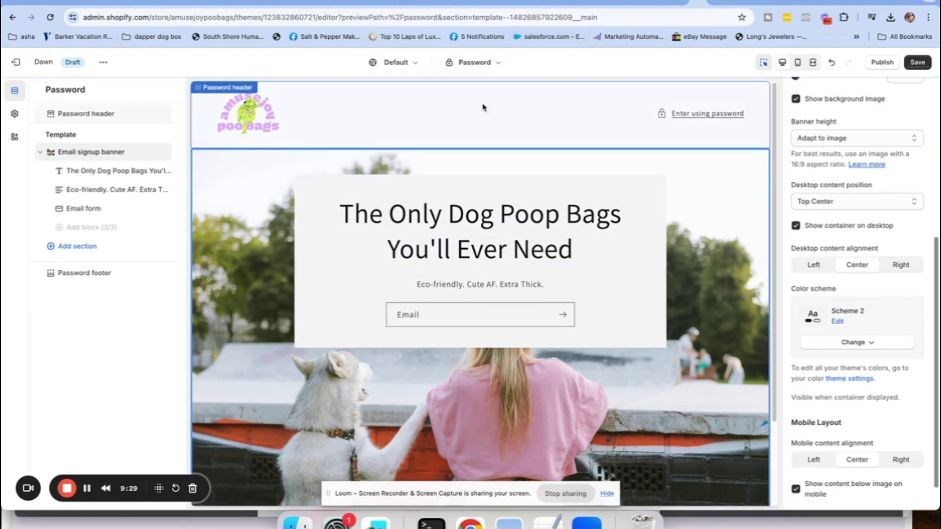
- Set Scheme 2's background colour to lavender #C7A8DC
click(838, 323)
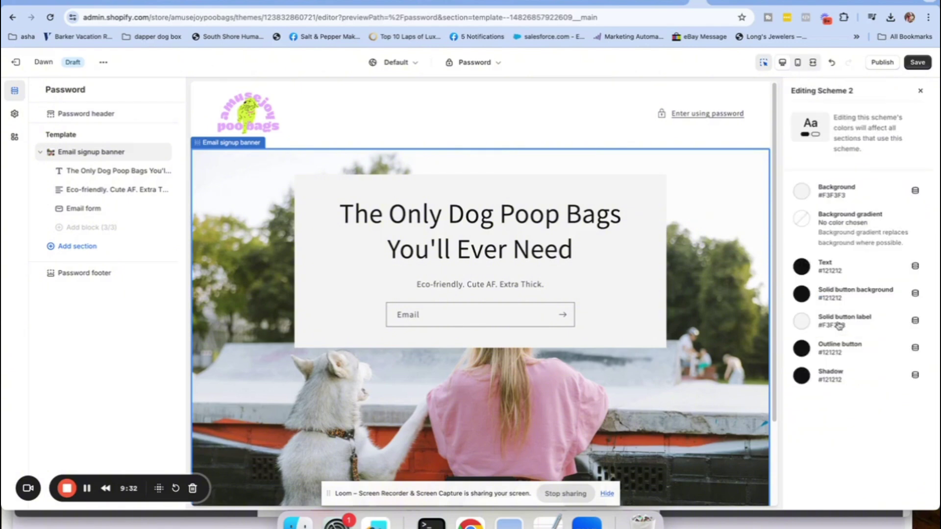
click(802, 191)
click(851, 242)
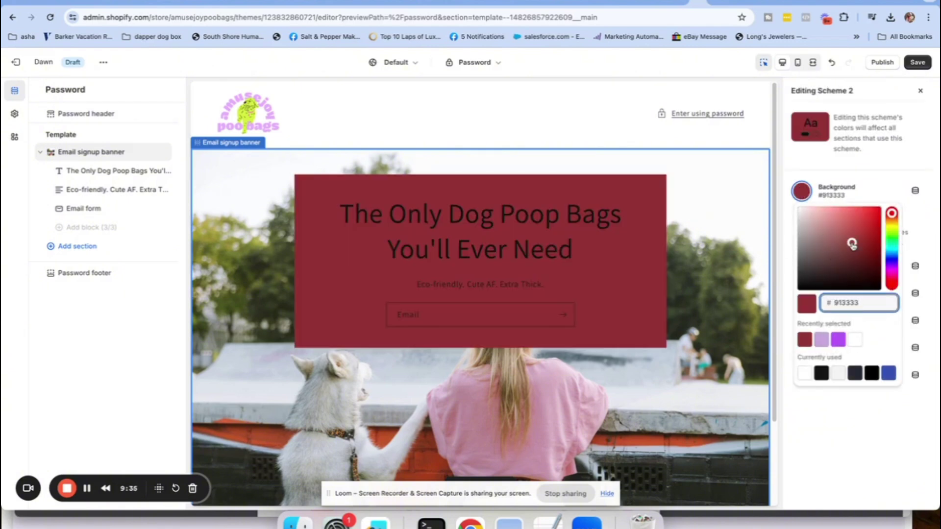
click(821, 339)
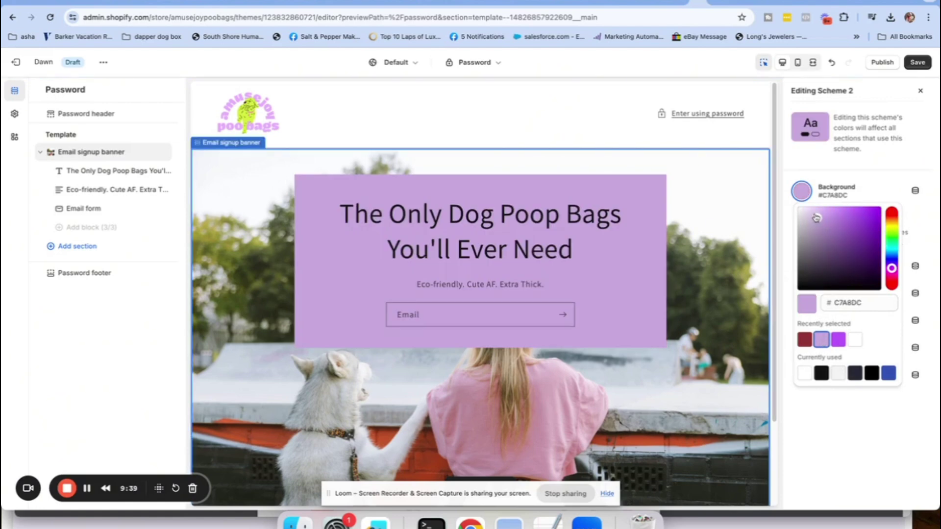
click(786, 222)
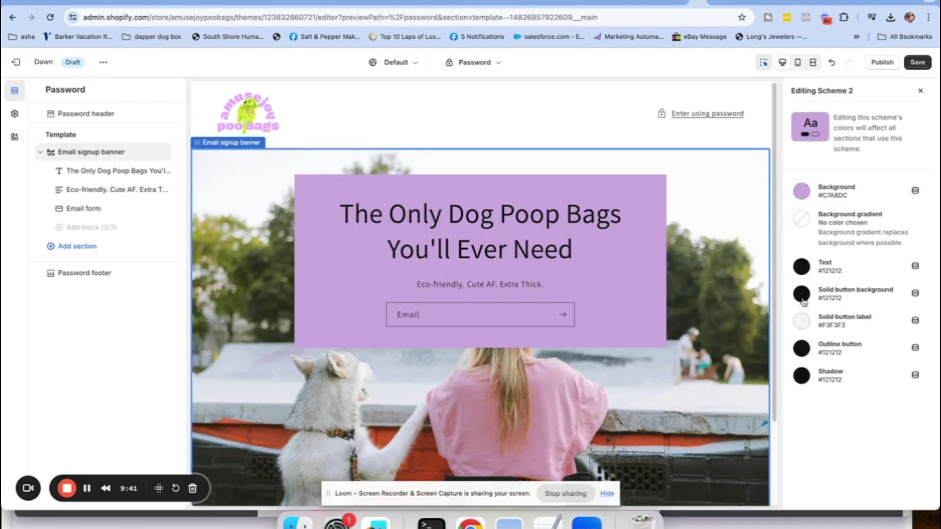
- Set Scheme 2's text colour to orange-red #ED4A1B
click(801, 268)
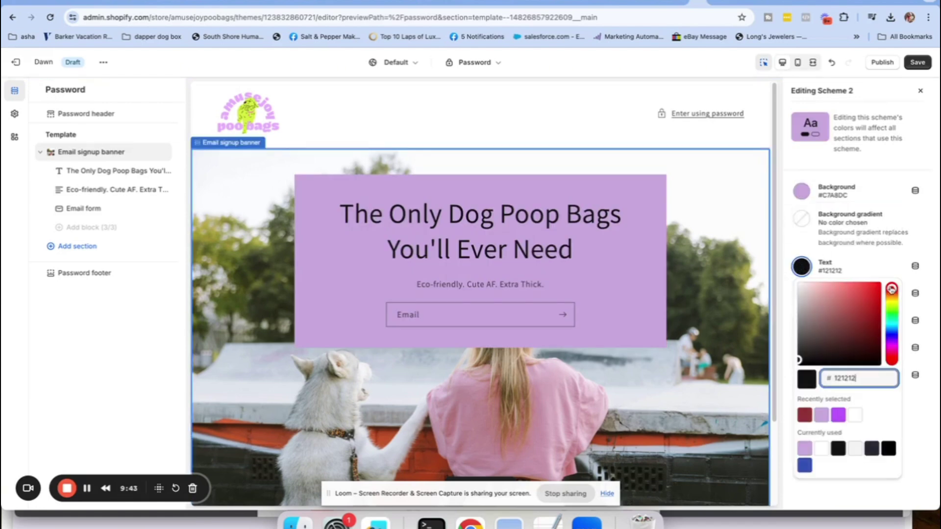
drag(891, 290, 887, 296)
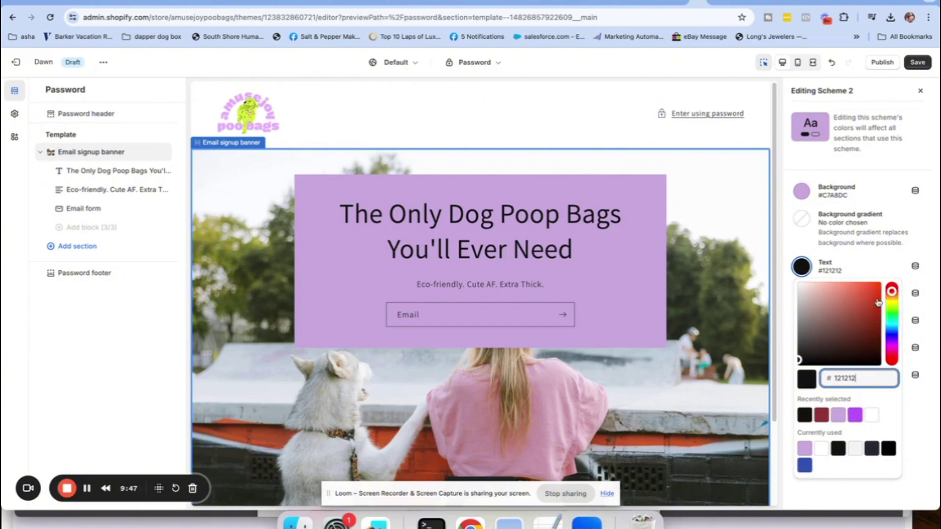
click(872, 290)
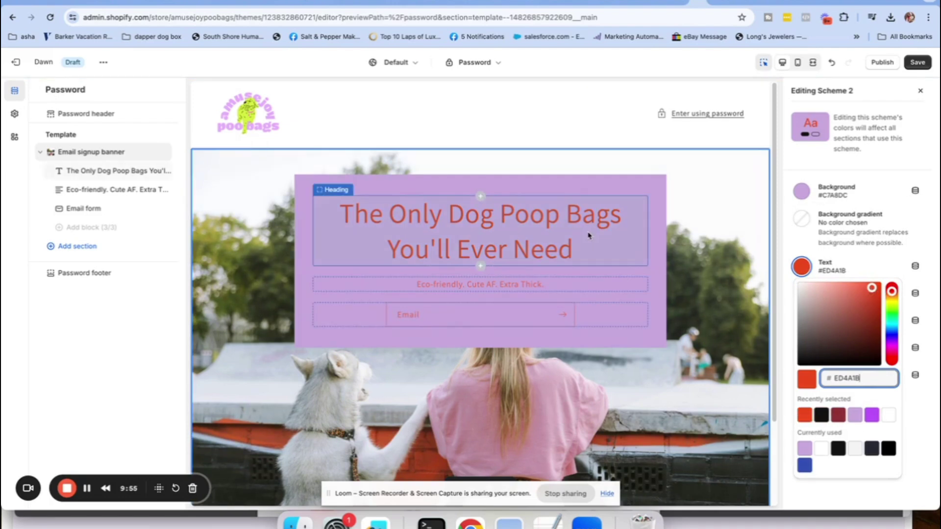
key(Escape)
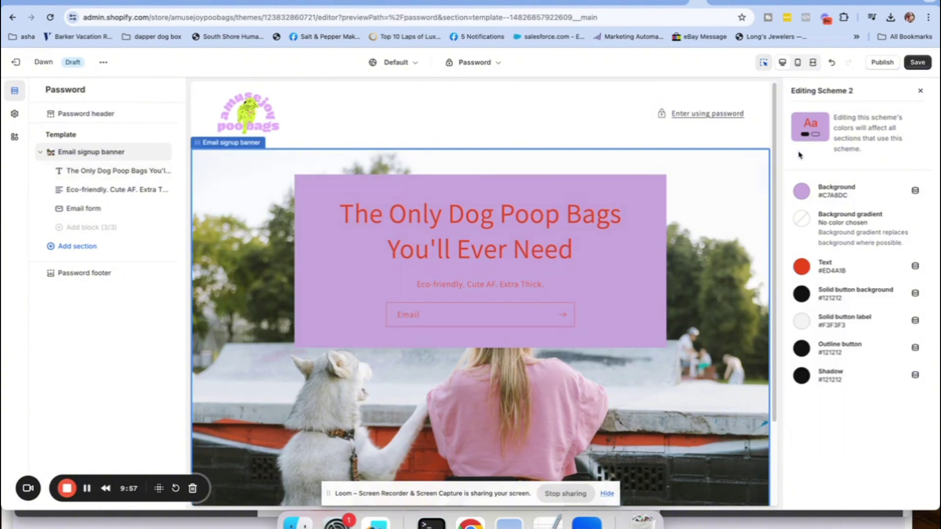
- Save the lavender and red colour changes and scroll the preview to review the page
click(917, 62)
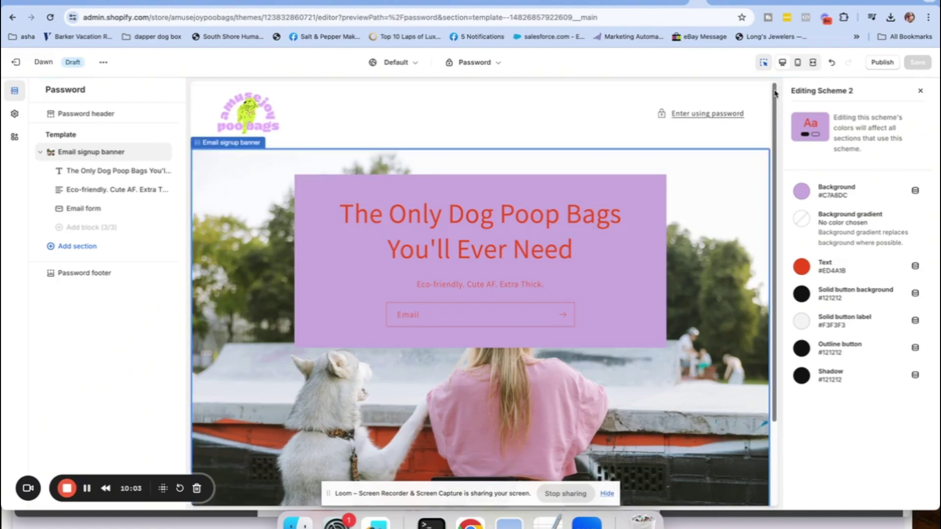
scroll(773, 97, down, 5)
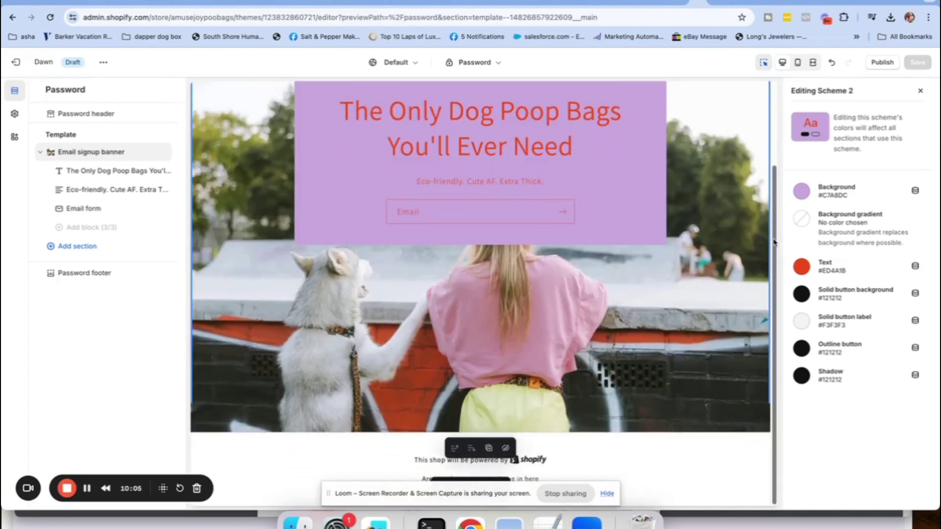
scroll(766, 120, up, 3)
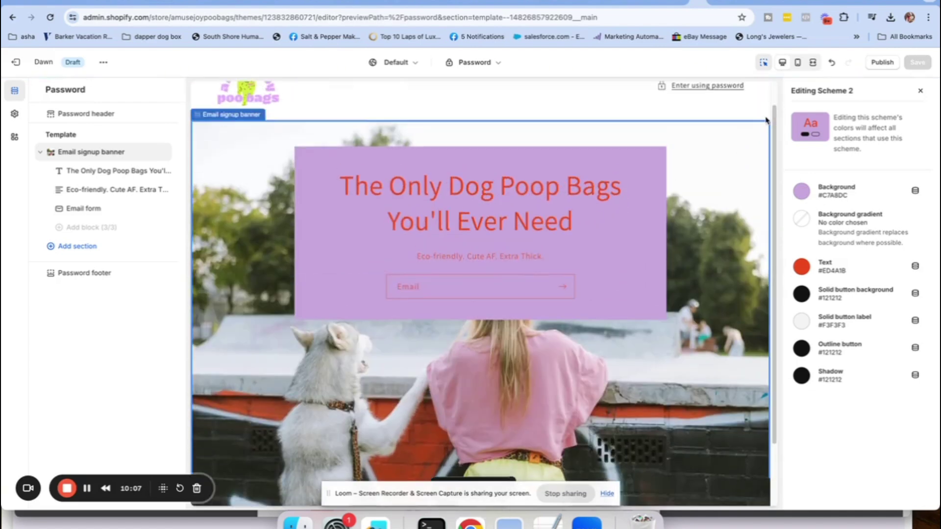
scroll(772, 100, up, 1)
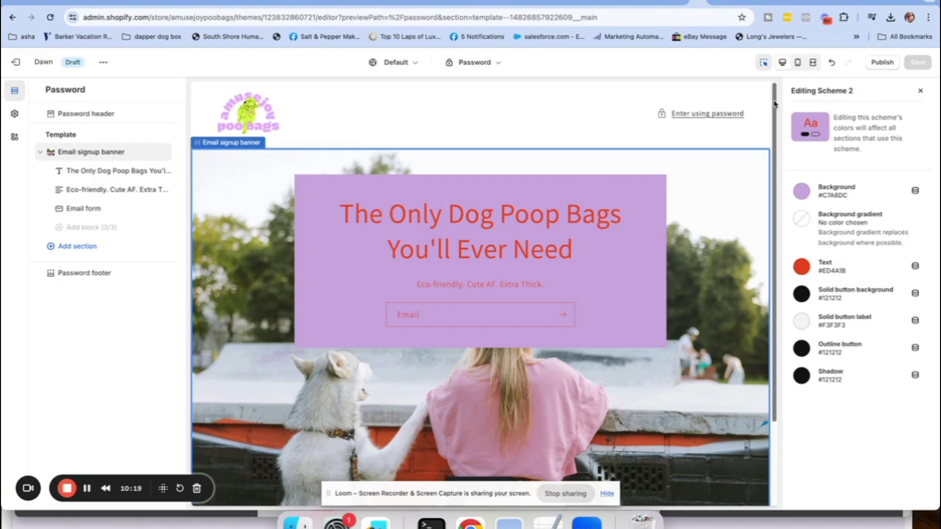
scroll(774, 103, down, 3)
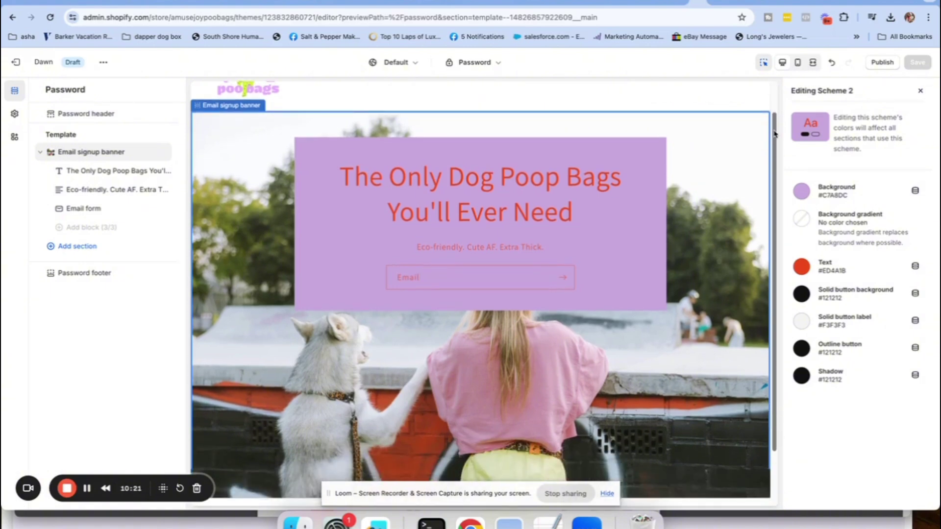
scroll(781, 211, up, 3)
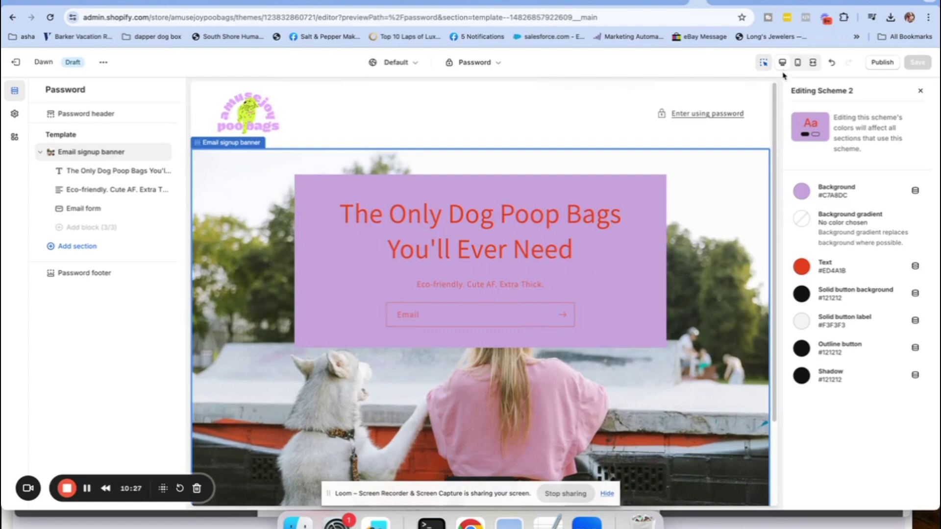
- Add 'Join our email launch list and get 25 off…' as its own line under the tagline
click(524, 289)
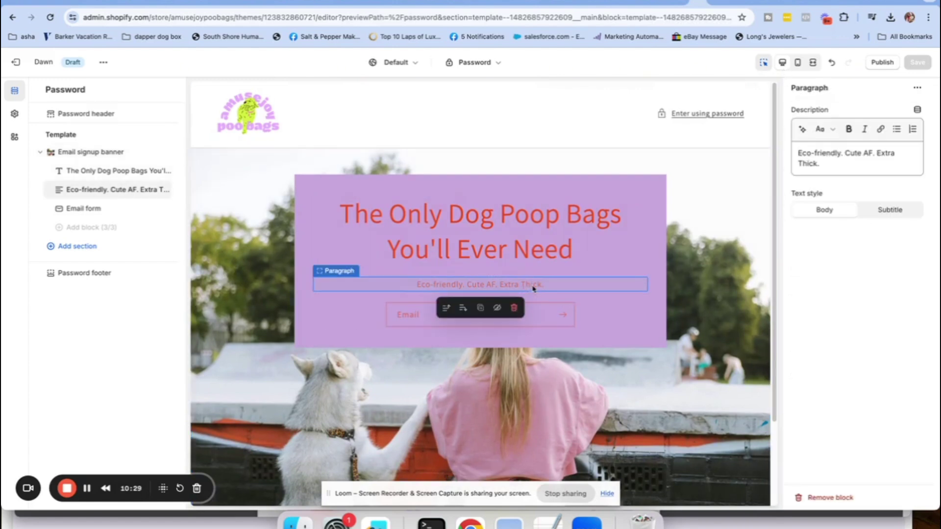
scroll(780, 184, down, 4)
scroll(788, 189, up, 4)
click(838, 165)
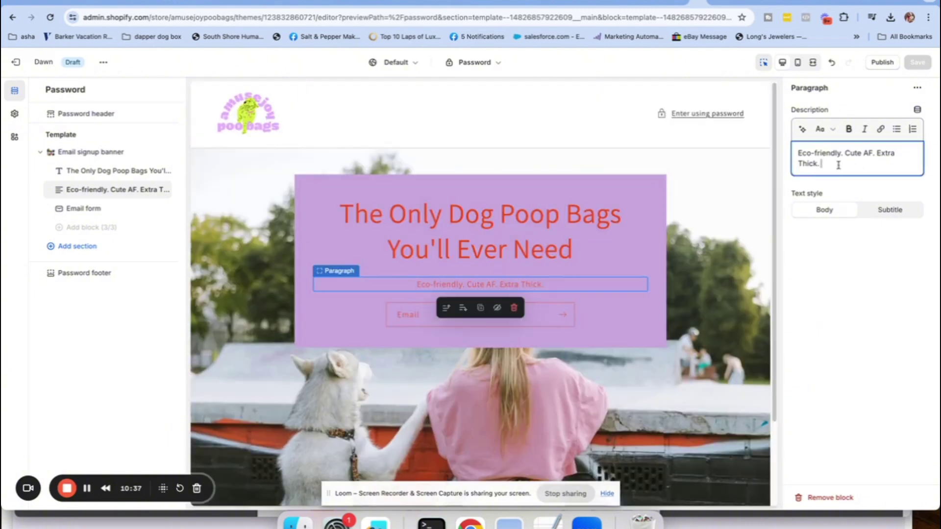
text(Join our email)
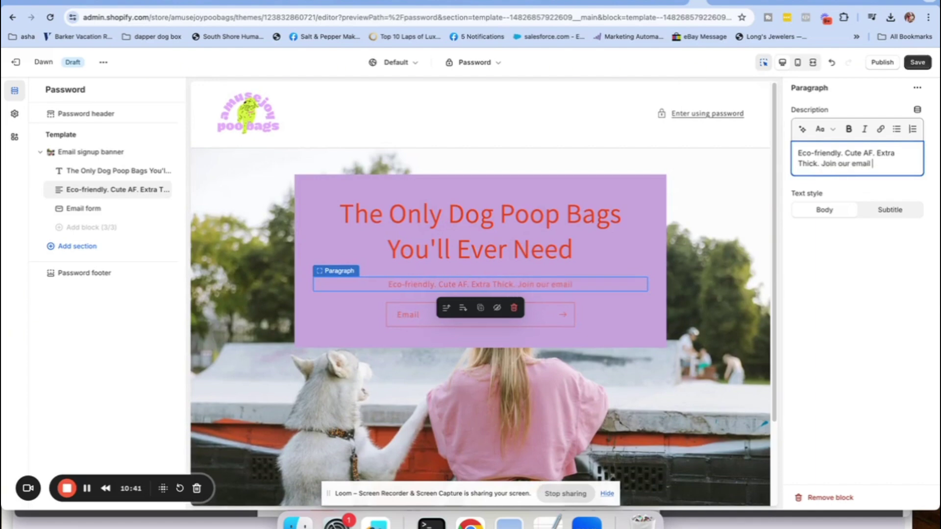
text( launch list and)
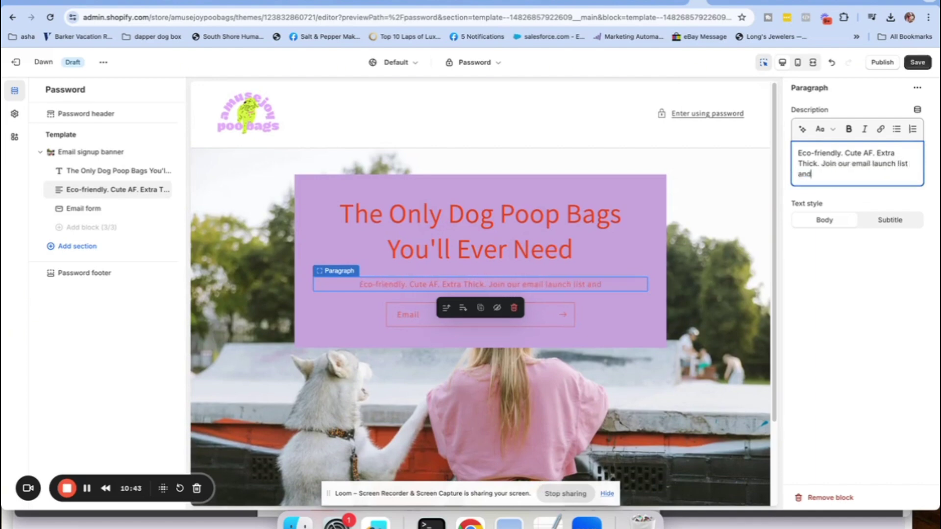
text( get 25 off when we launch)
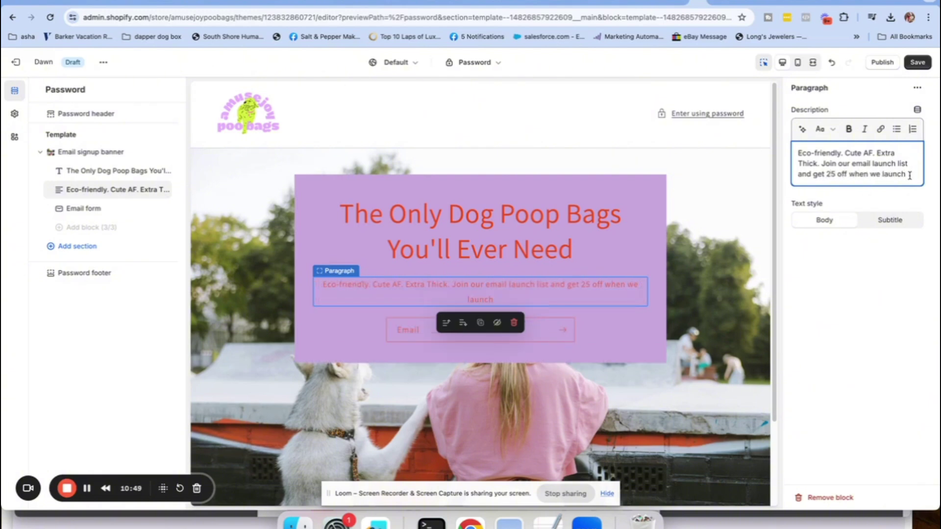
drag(820, 165, 782, 157)
click(823, 163)
key(Return)
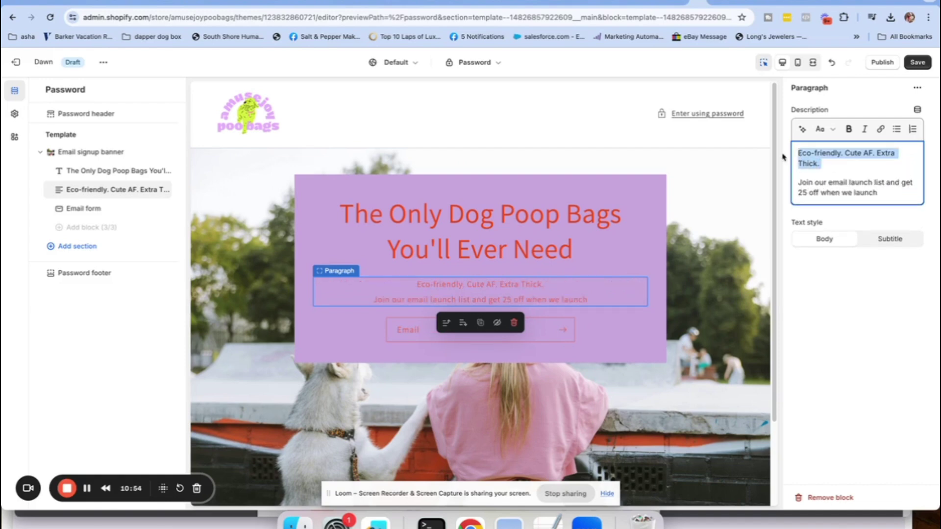
- Format the tagline as Heading 2 and the offer line as Heading 3
click(832, 130)
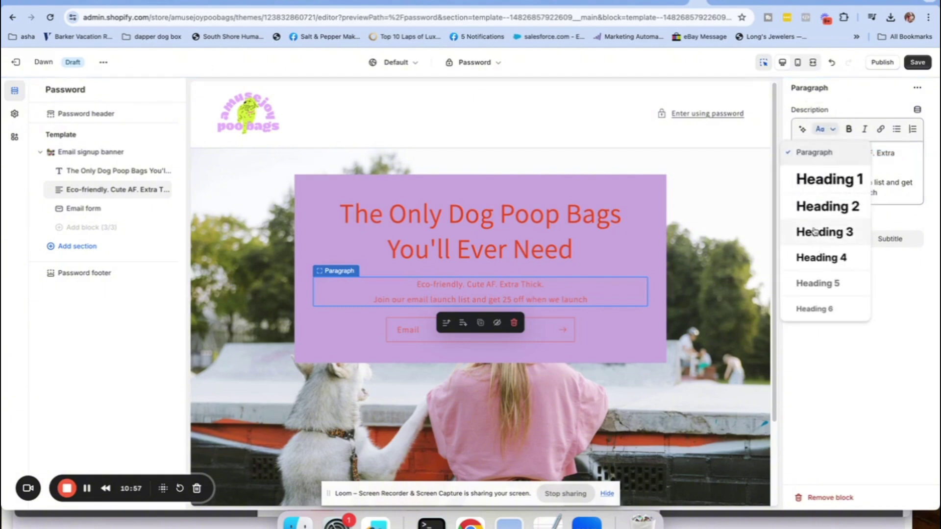
click(813, 232)
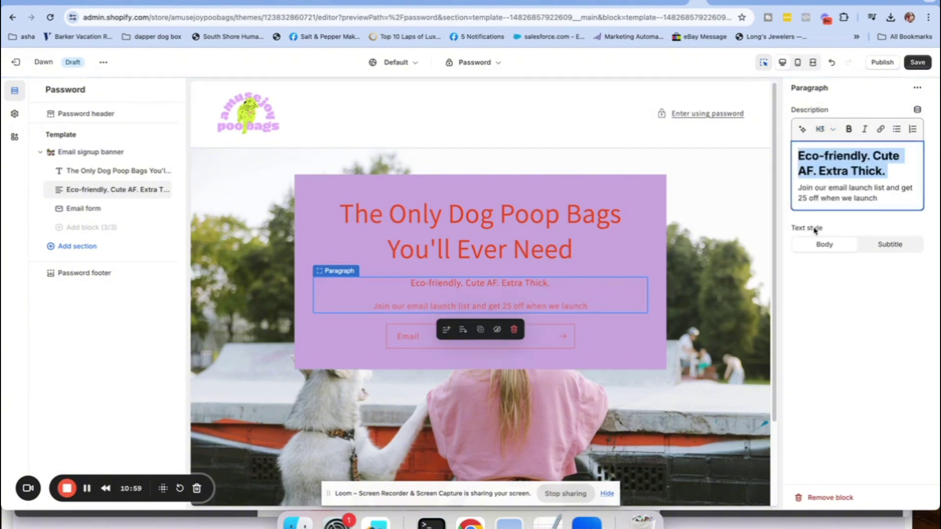
click(828, 129)
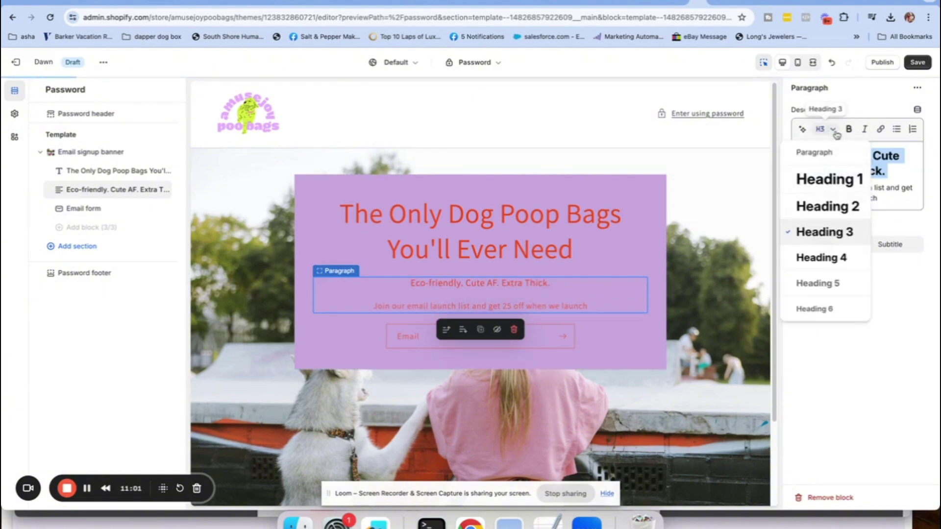
click(817, 206)
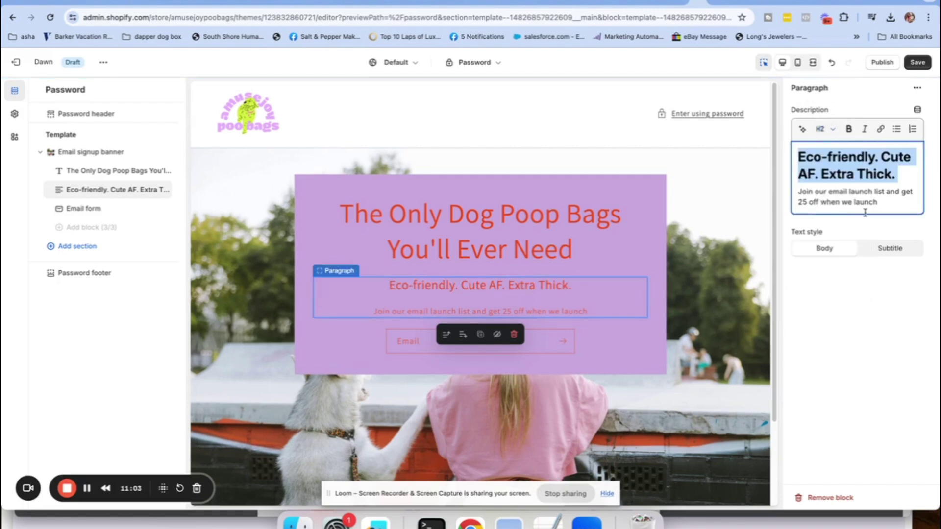
drag(887, 202, 795, 194)
click(827, 129)
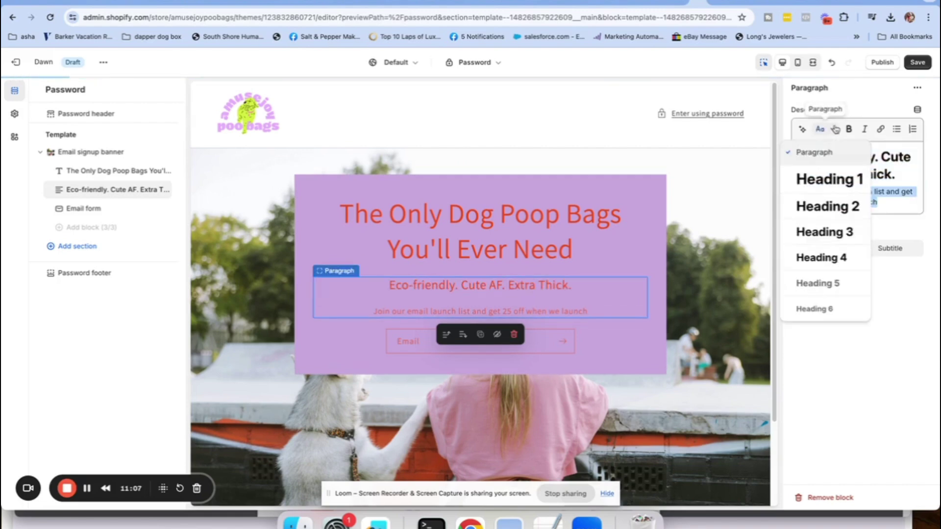
click(826, 229)
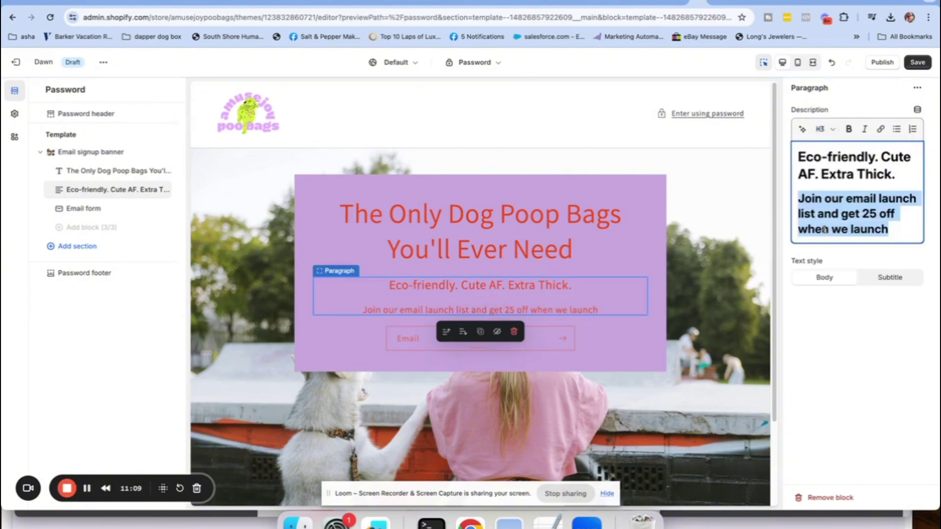
click(852, 257)
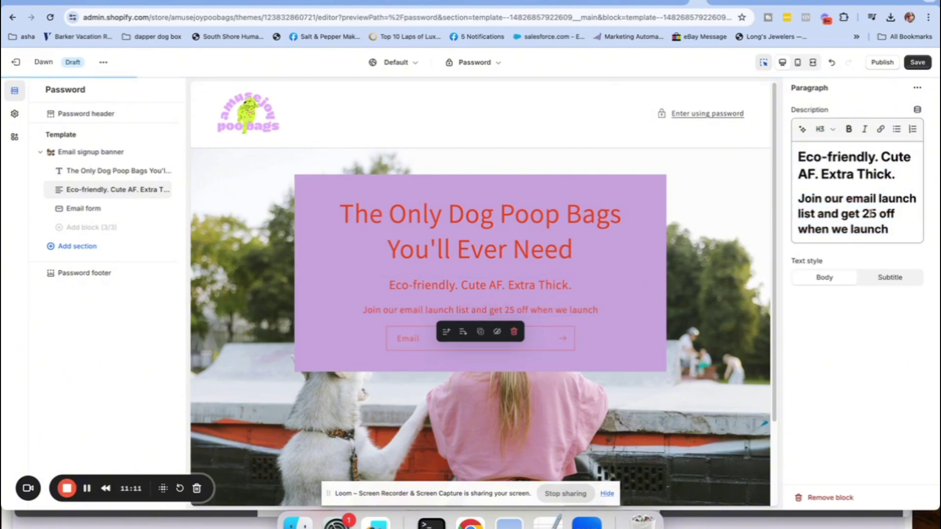
- Insert the % so it reads '25% off', make it bold italic, and save
triple_click(902, 214)
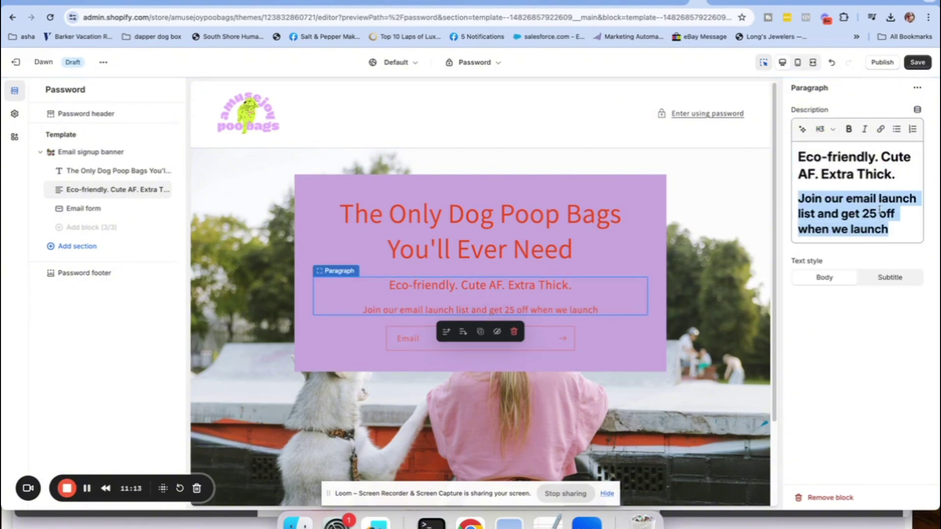
click(875, 210)
text(%)
drag(909, 214, 863, 210)
click(848, 129)
click(865, 129)
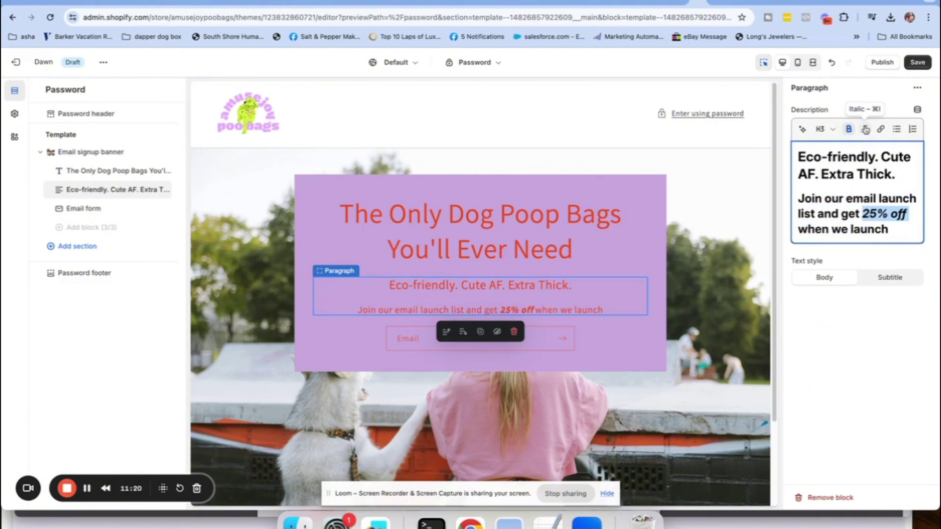
click(905, 230)
click(917, 62)
click(917, 62)
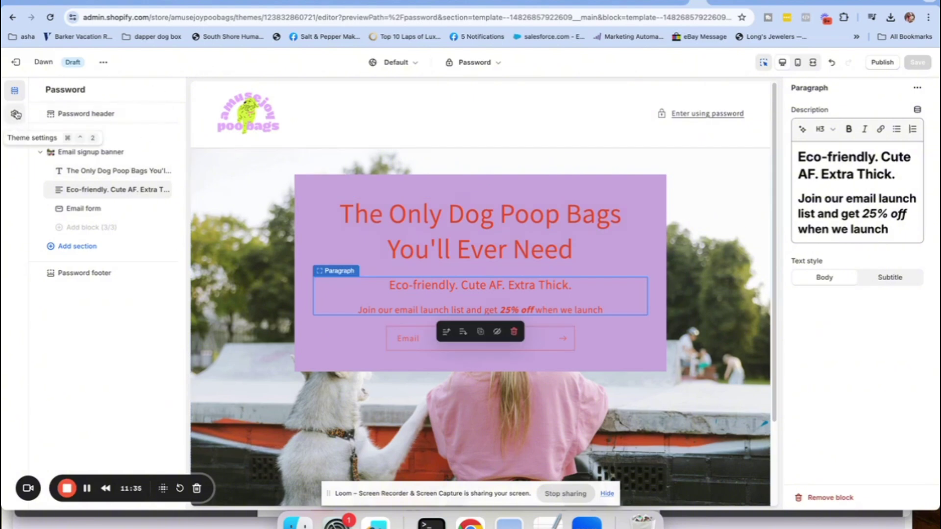
- Change the theme's Typography heading font to Abril Fatface
click(16, 115)
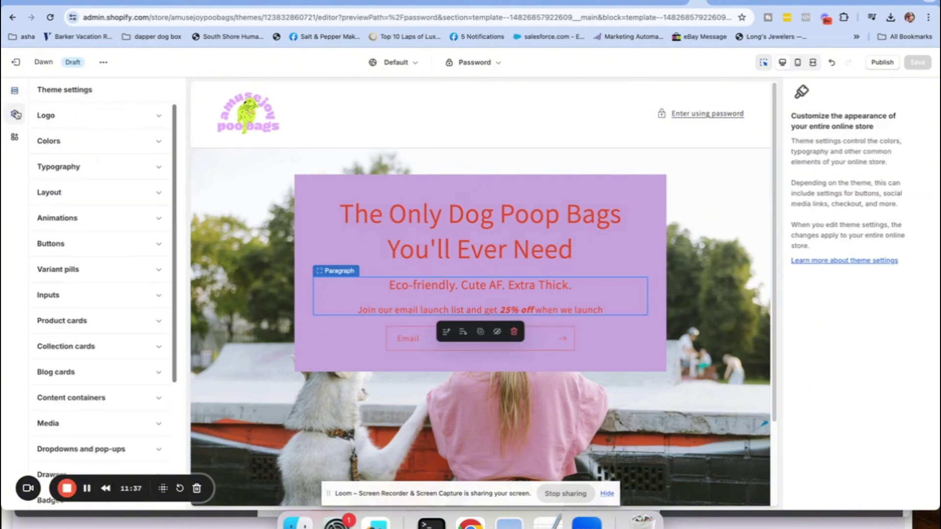
click(59, 168)
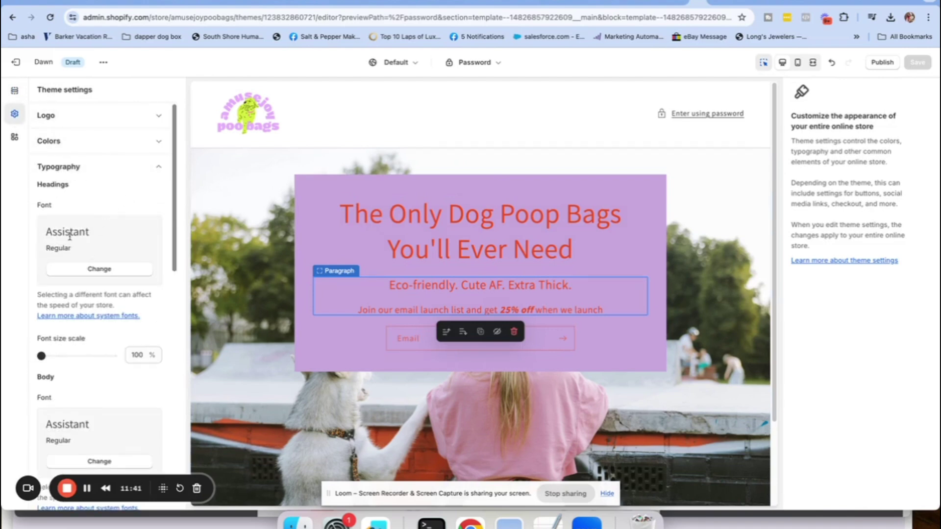
click(93, 269)
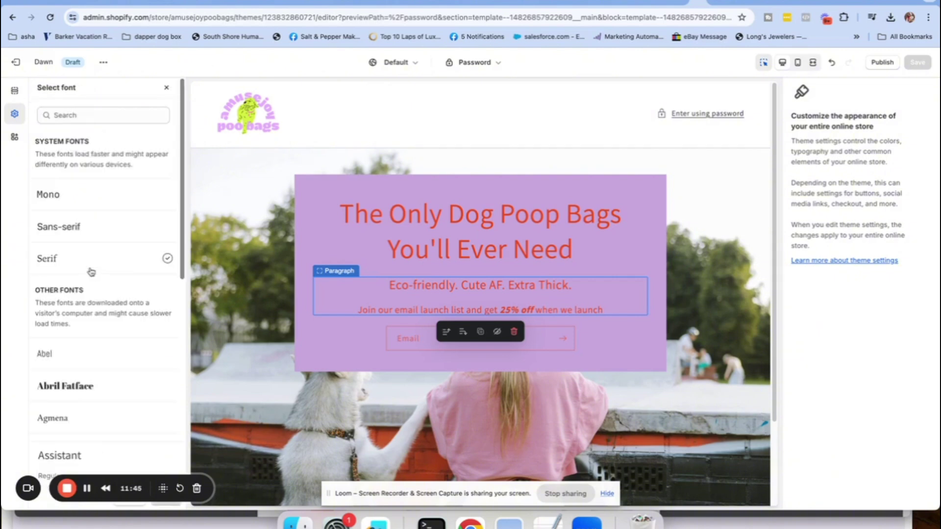
scroll(182, 126, down, 5)
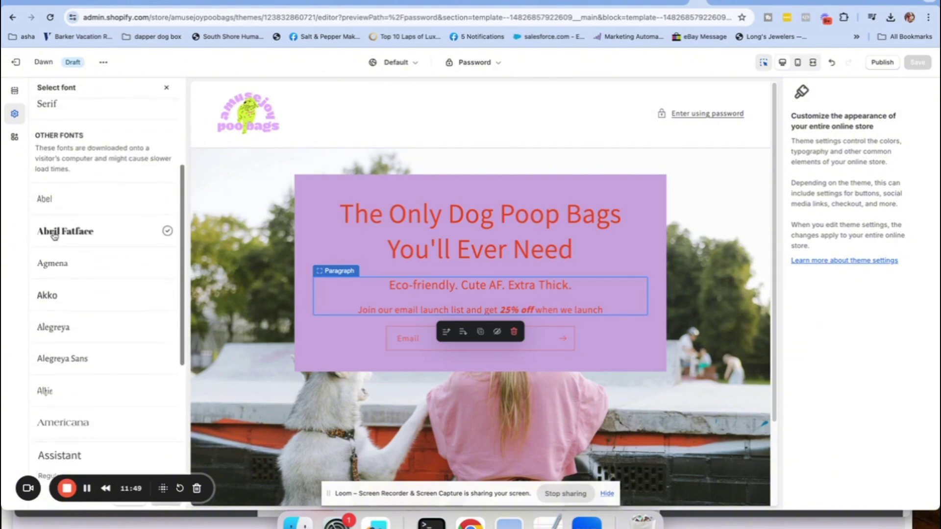
click(55, 236)
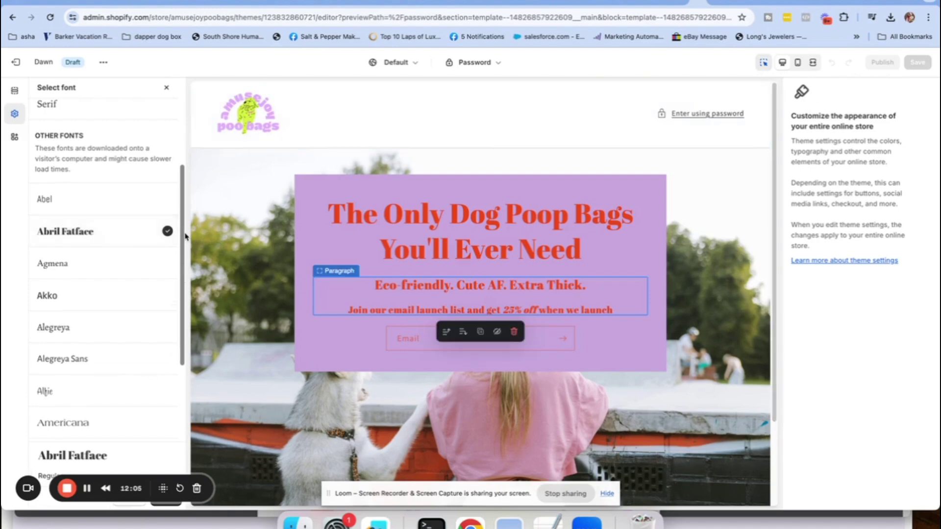
drag(184, 236, 184, 270)
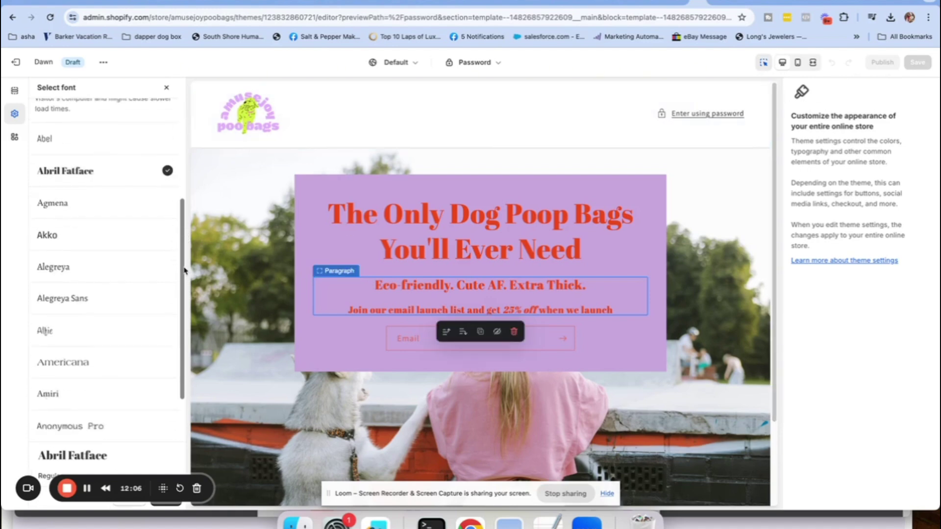
click(169, 505)
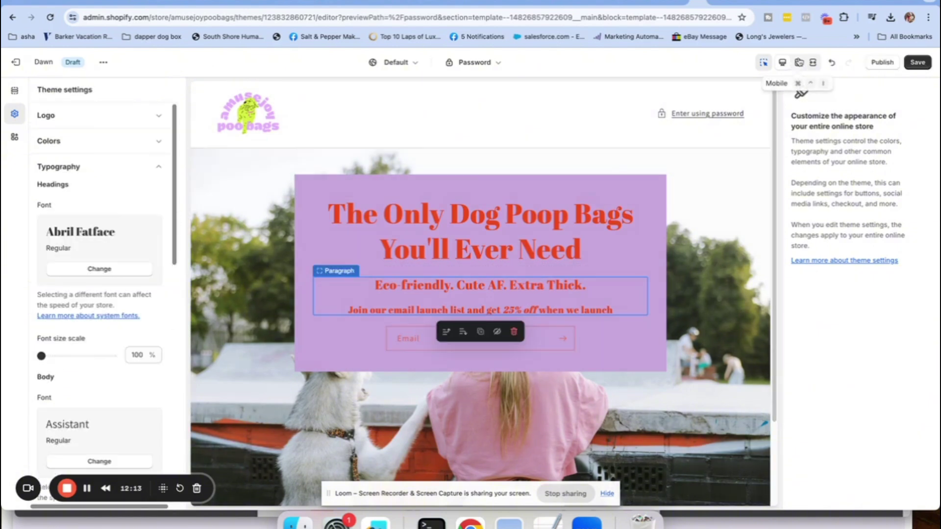
click(347, 299)
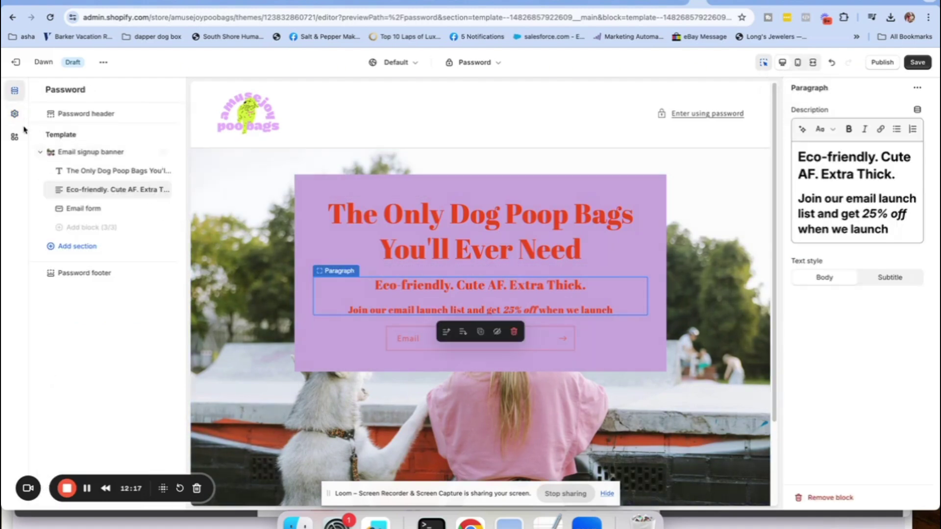
- Reopen theme settings and scroll to the Body font, still set to Assistant
click(14, 114)
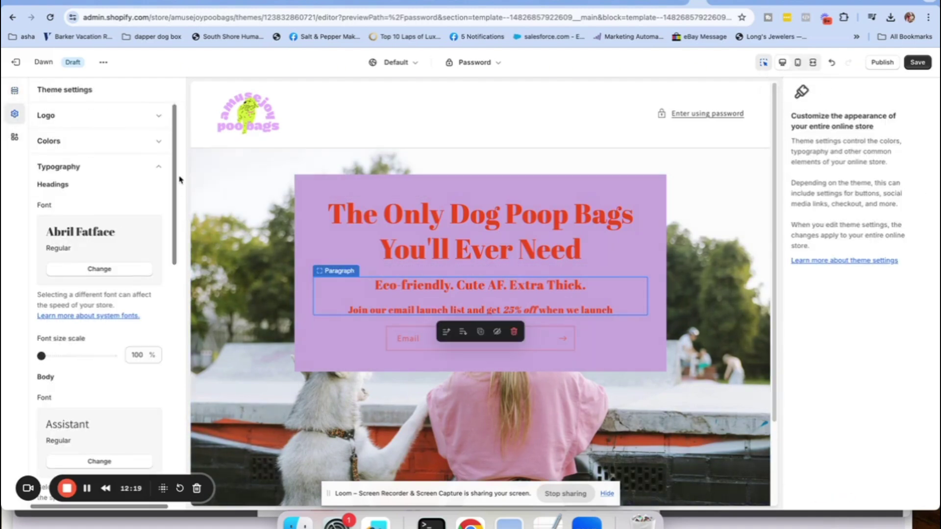
drag(179, 179, 179, 241)
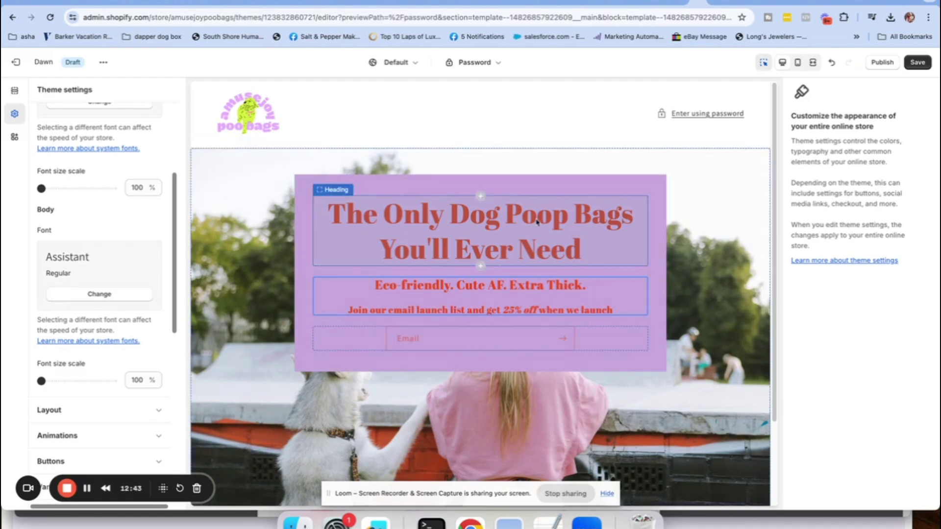
- Check the password page in the mobile preview and save the theme
click(797, 62)
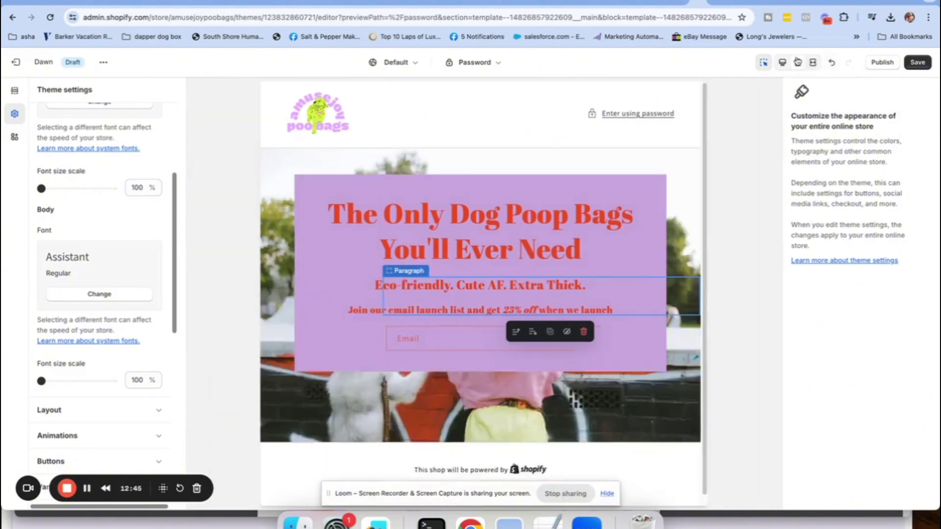
drag(578, 104, 592, 343)
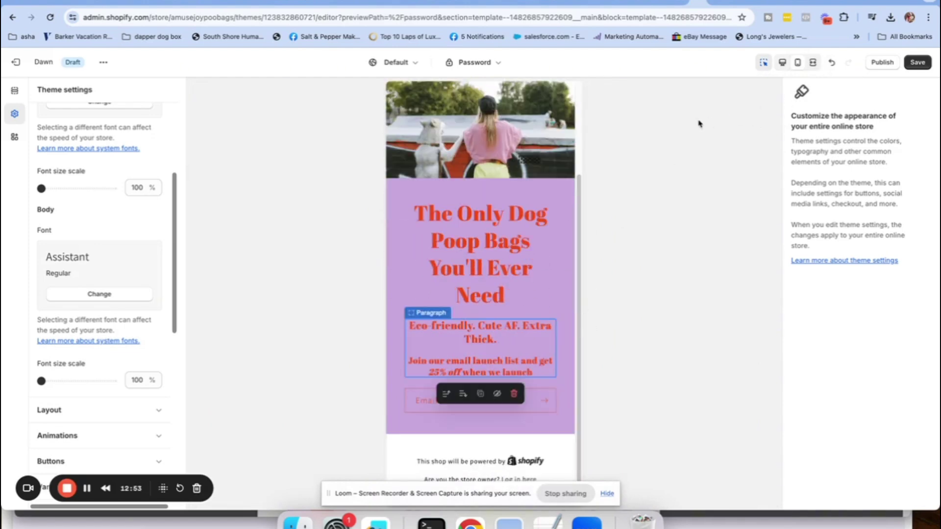
click(918, 63)
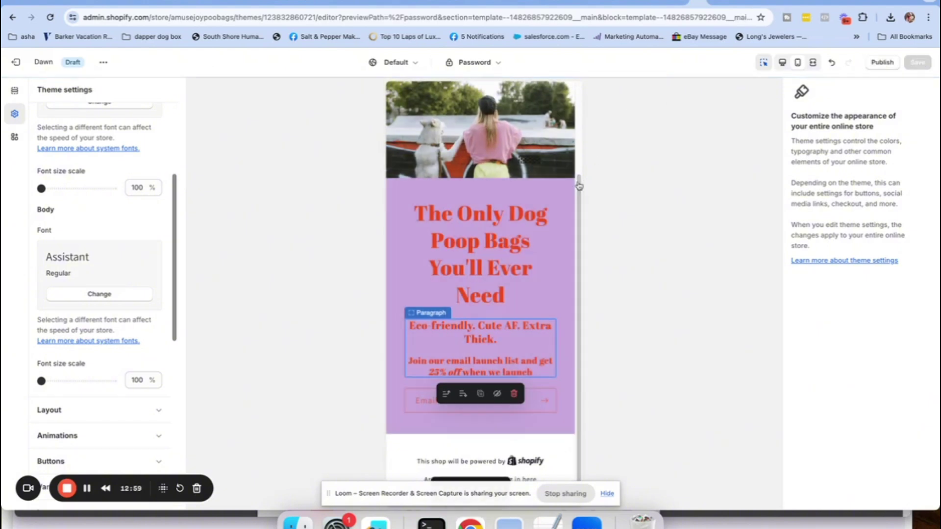
drag(579, 186, 575, 73)
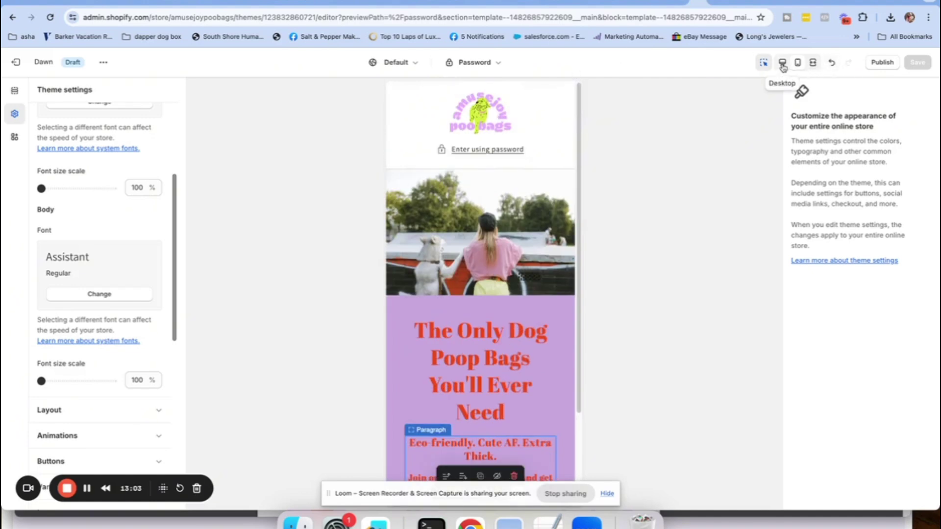
drag(583, 101, 603, 213)
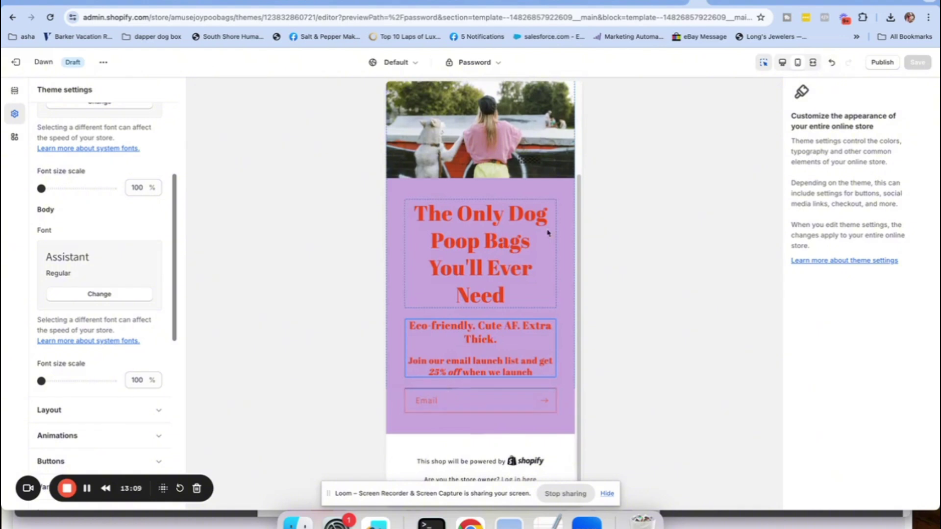
drag(584, 216, 573, 104)
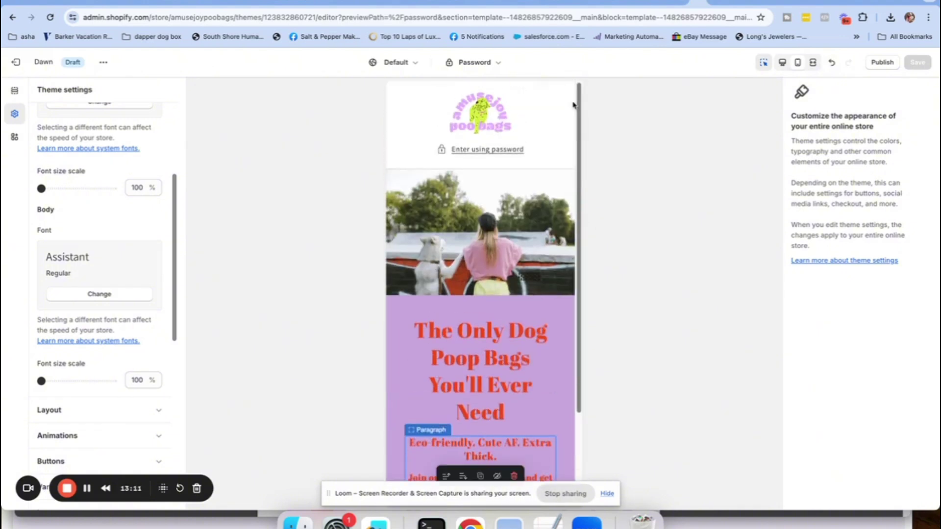
scroll(575, 113, down, 2)
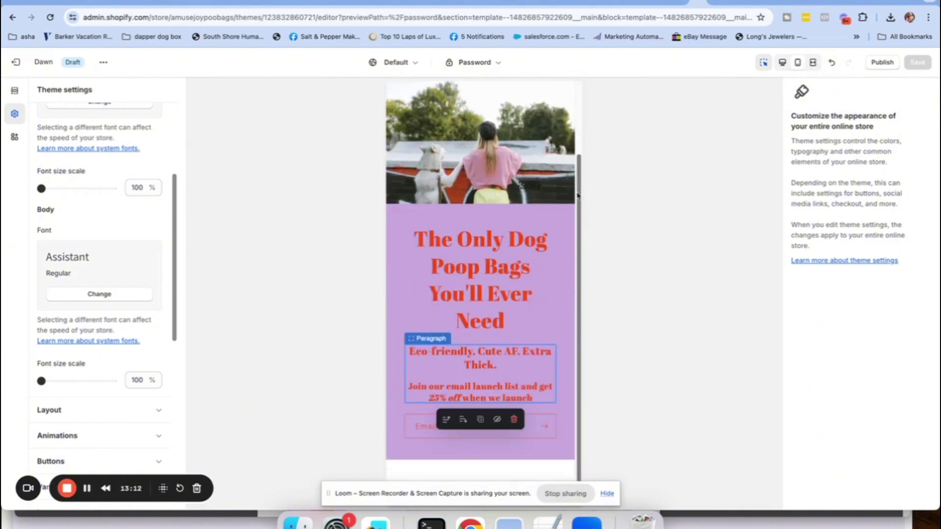
- Return to the desktop preview and scroll through the page
click(783, 63)
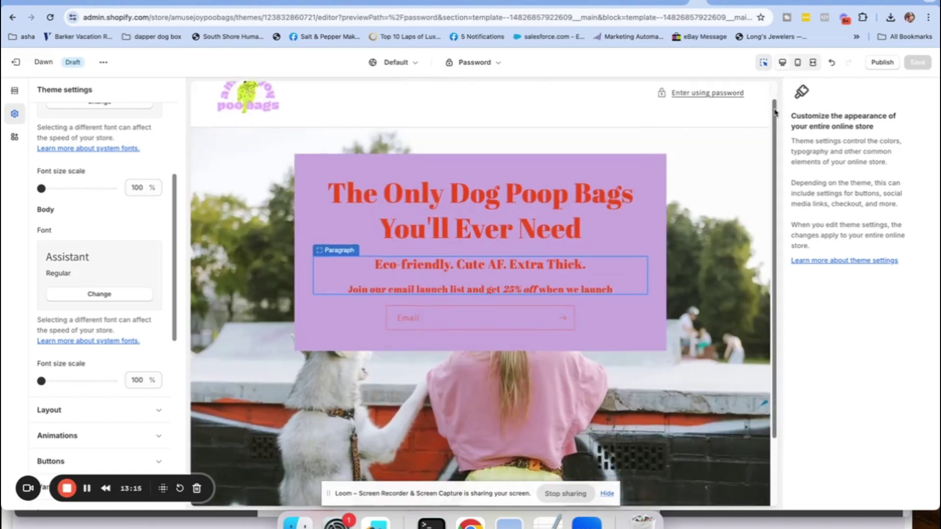
scroll(775, 112, down, 2)
scroll(775, 113, up, 3)
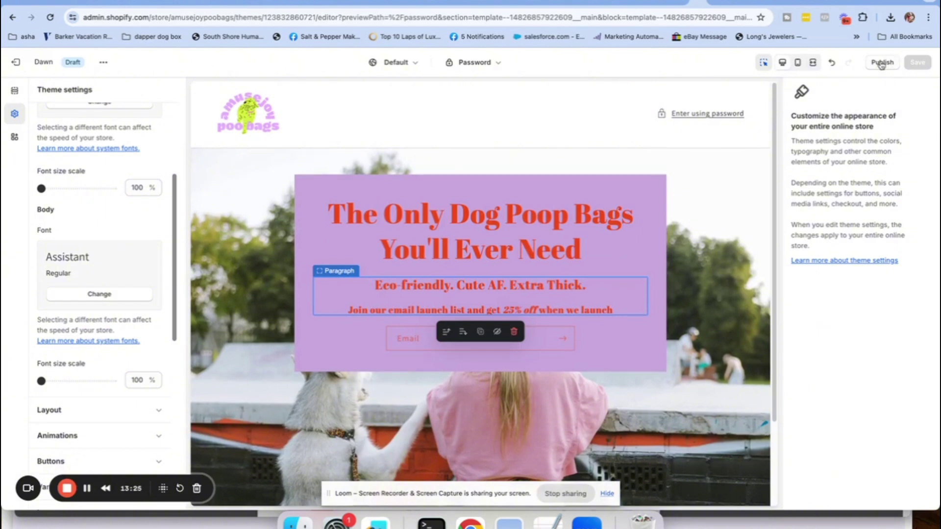
- Exit the theme editor and open Online Store Preferences down to the password protection settings
click(14, 64)
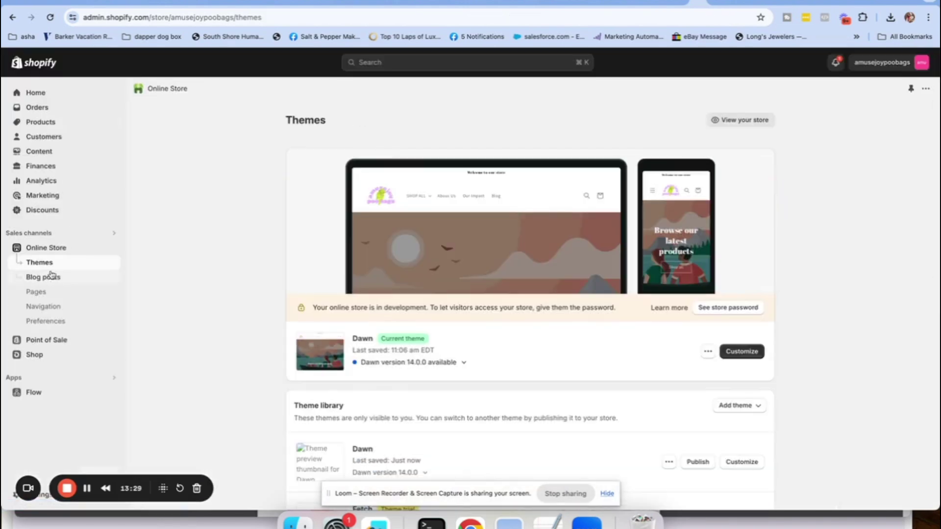
click(44, 319)
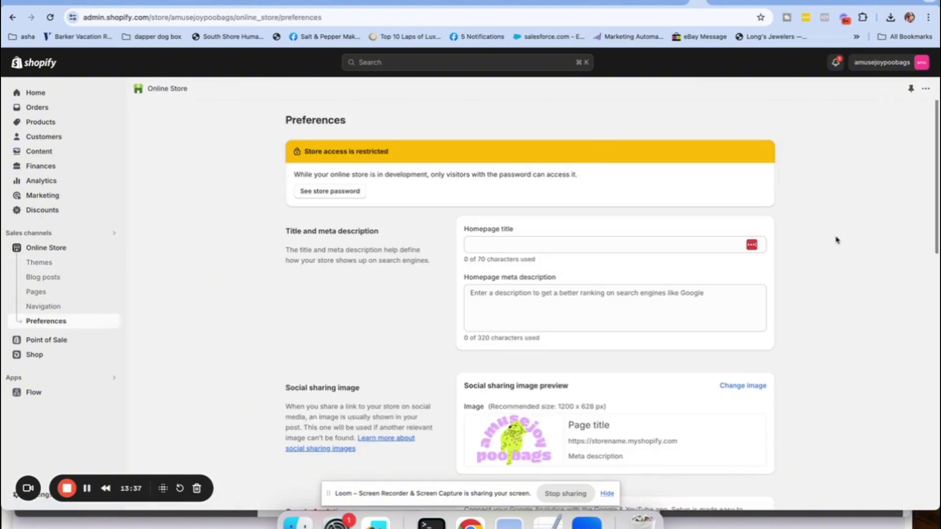
scroll(836, 239, down, 2)
scroll(837, 239, down, 1)
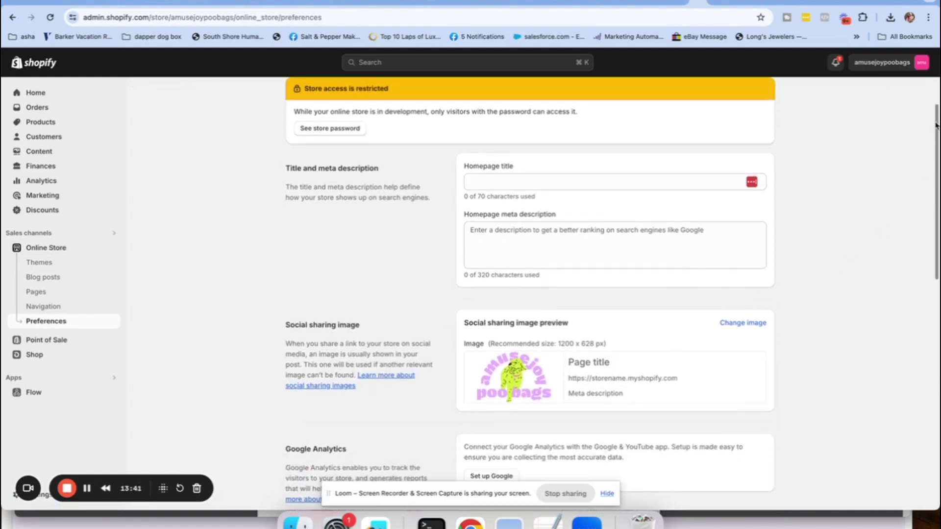
drag(936, 125, 936, 264)
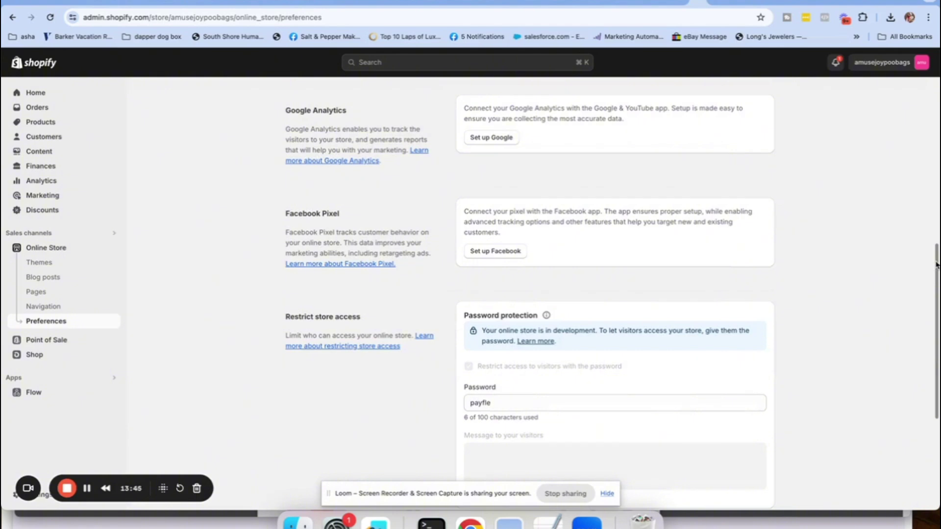
scroll(935, 264, down, 4)
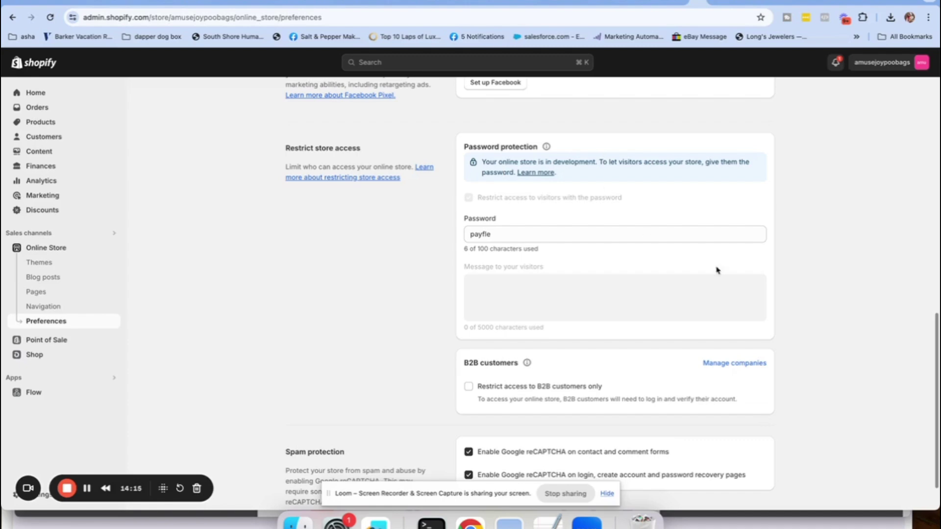
drag(934, 332, 929, 14)
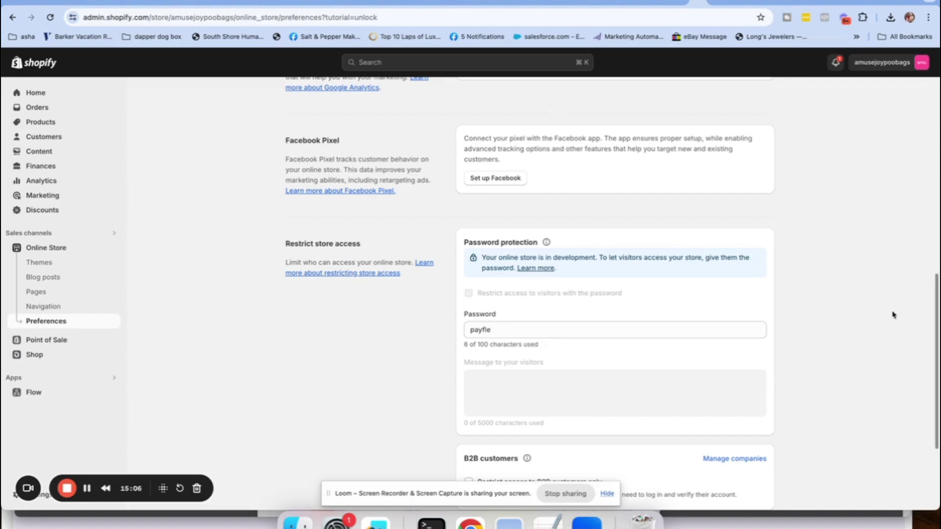
drag(934, 342, 931, 153)
scroll(930, 153, up, 2)
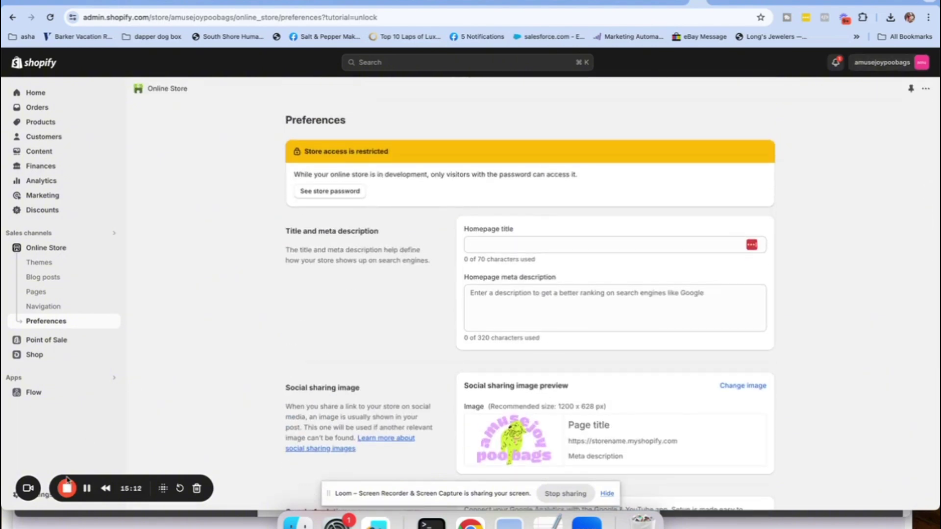